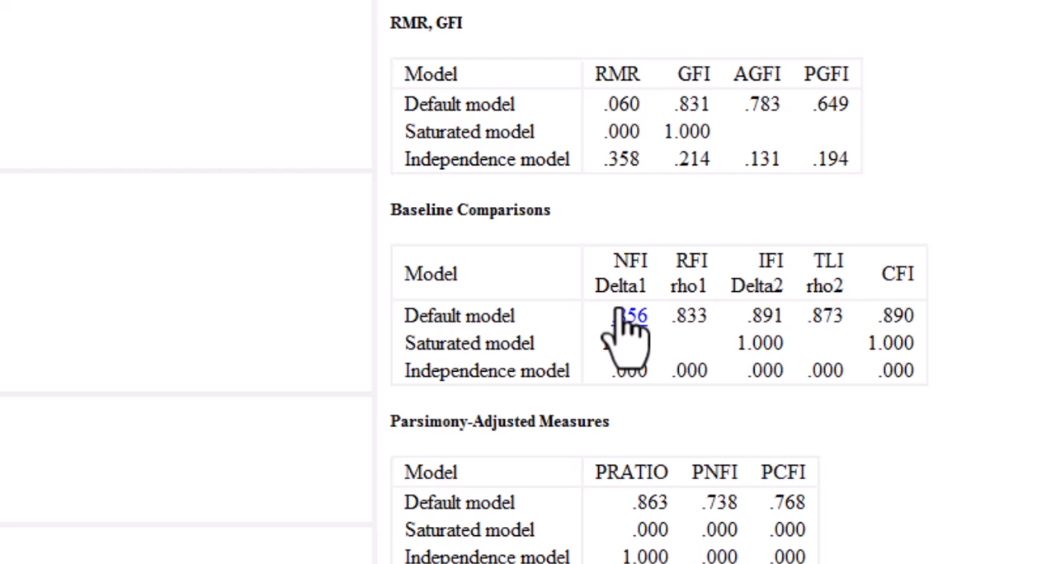
# Step: Review the CMIN/DF, RMR and GFI, baseline comparison and RMSEA tables in the model fit summary
pyautogui.moveTo(617, 311); pyautogui.dragTo(1033, 150)
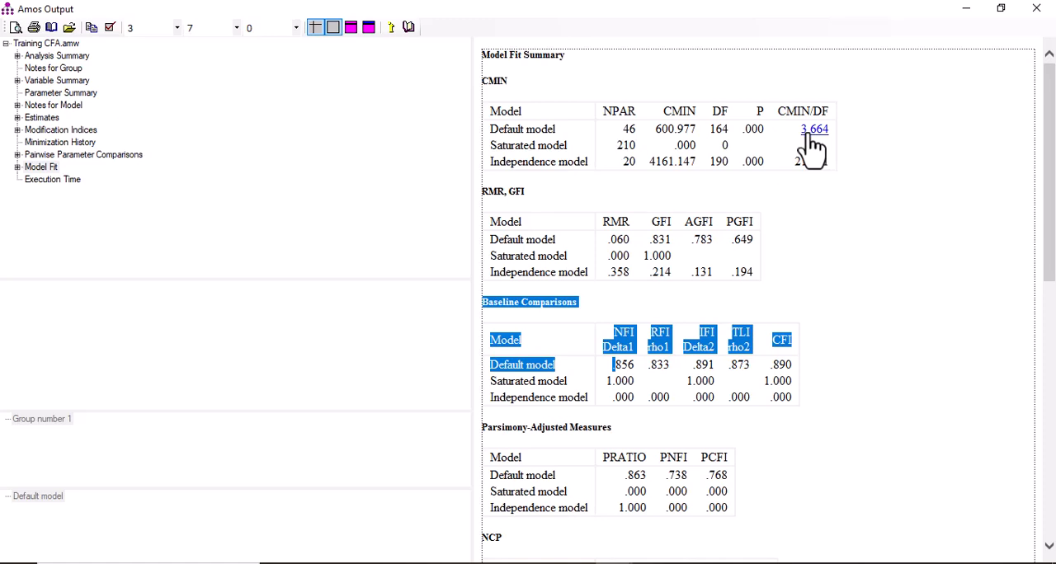
pyautogui.click(668, 254)
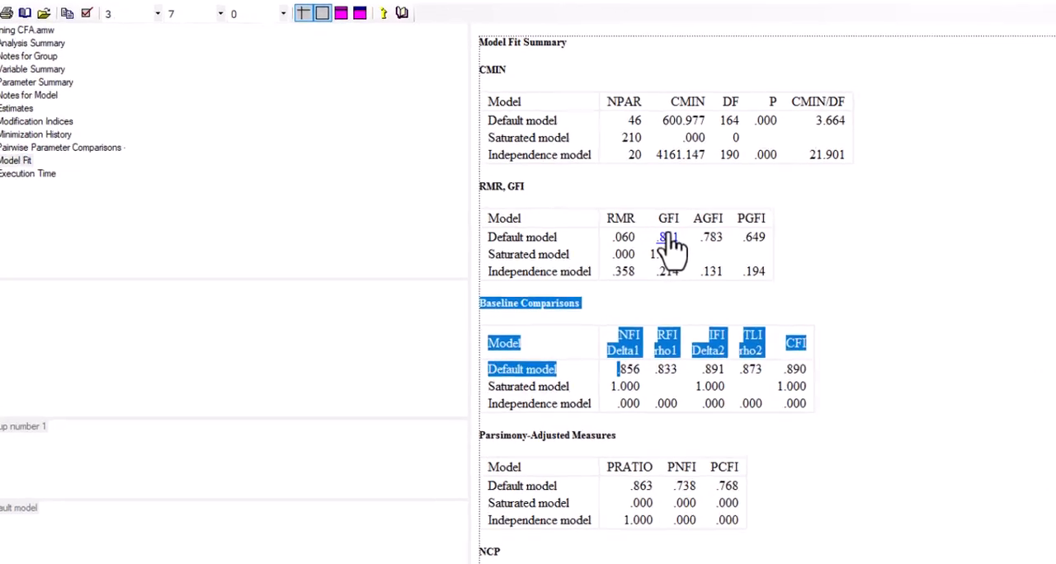
pyautogui.scroll(-5, 701, 280)
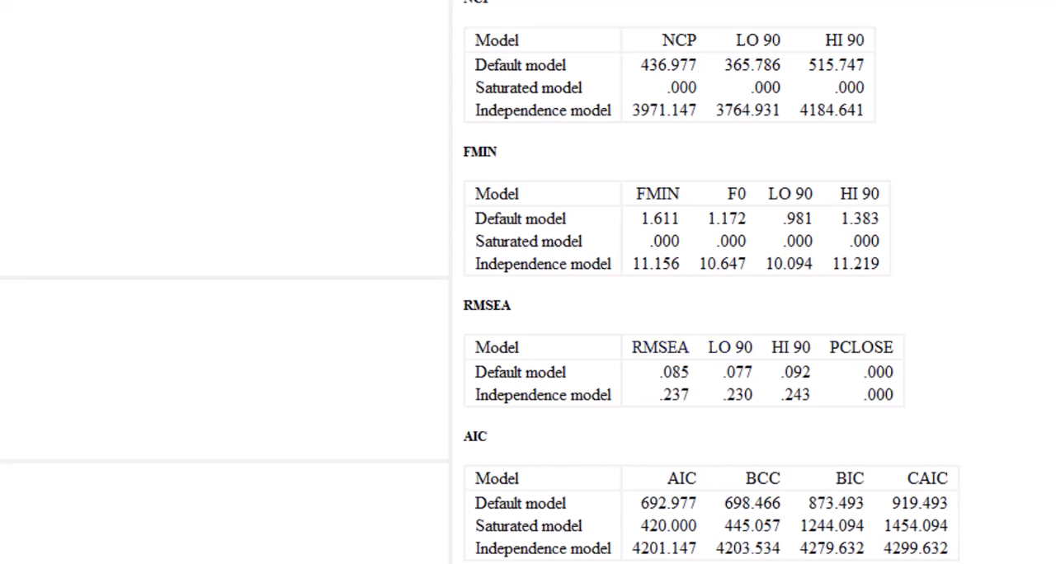
pyautogui.scroll(8, 709, 281)
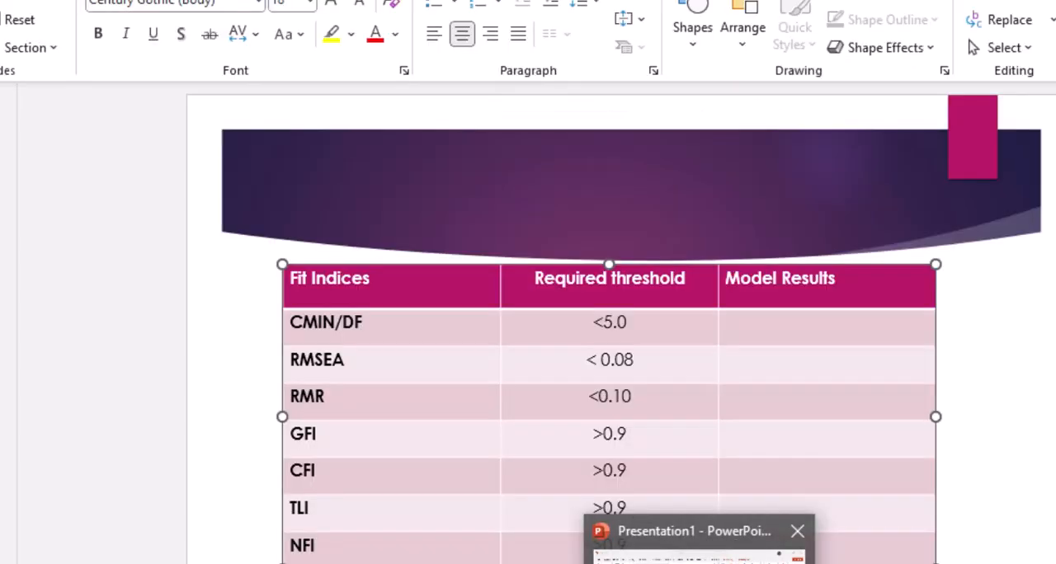
# Step: Switch to PowerPoint and look at the title slide on improving CFA fit indices
pyautogui.click(702, 561)
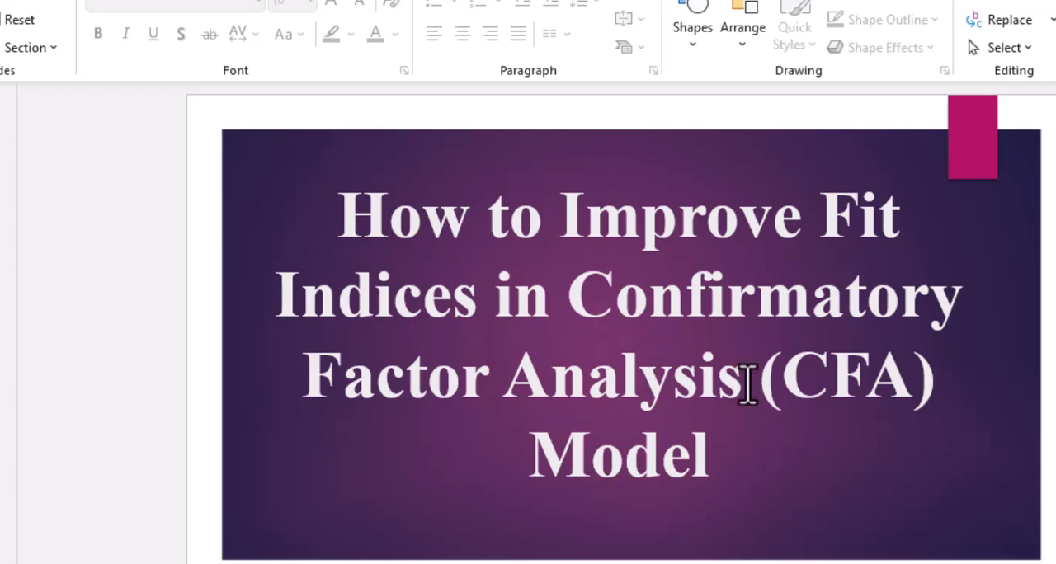
pyautogui.click(734, 454)
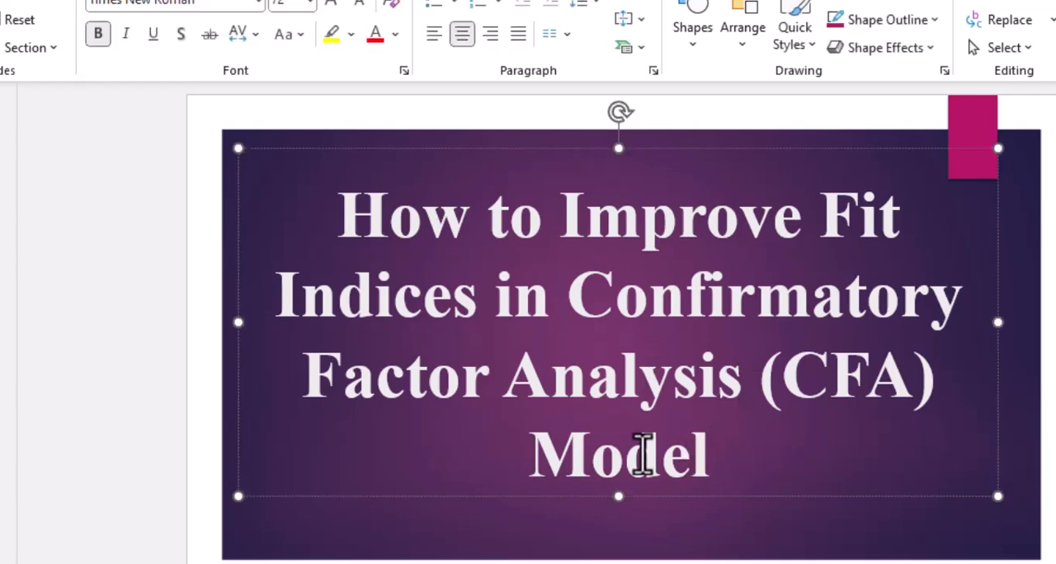
pyautogui.click(569, 532)
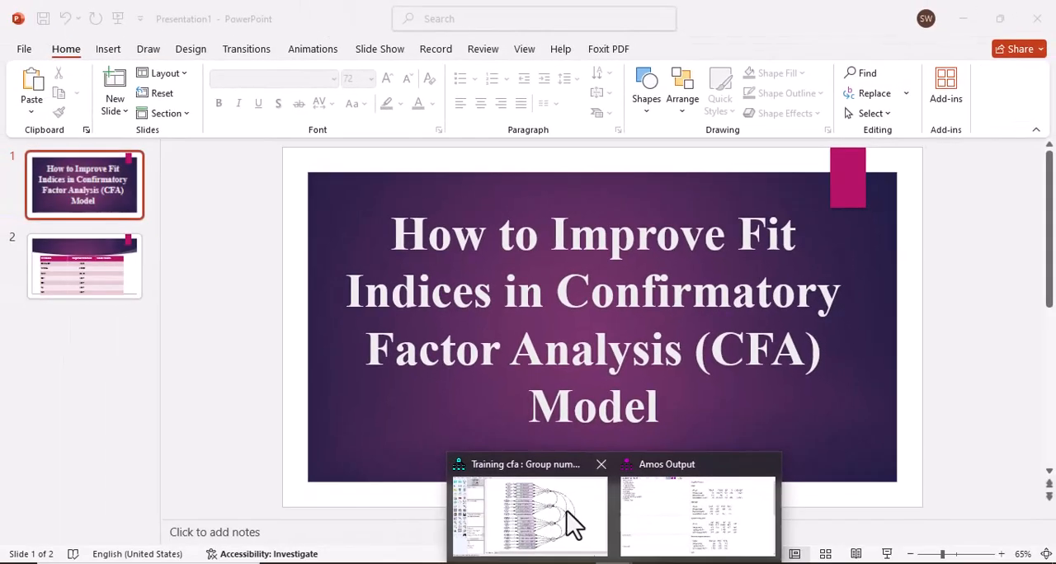
# Step: Switch to the Training cfa path diagram in Amos and set the threshold for modification indices to 15 in the analysis output properties
pyautogui.click(574, 524)
pyautogui.click(575, 523)
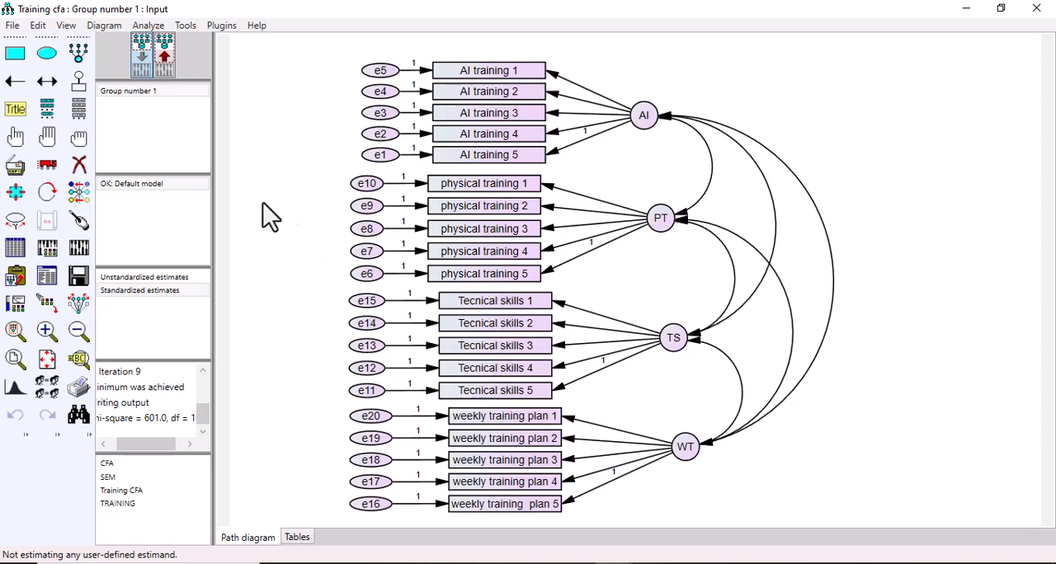
pyautogui.click(49, 253)
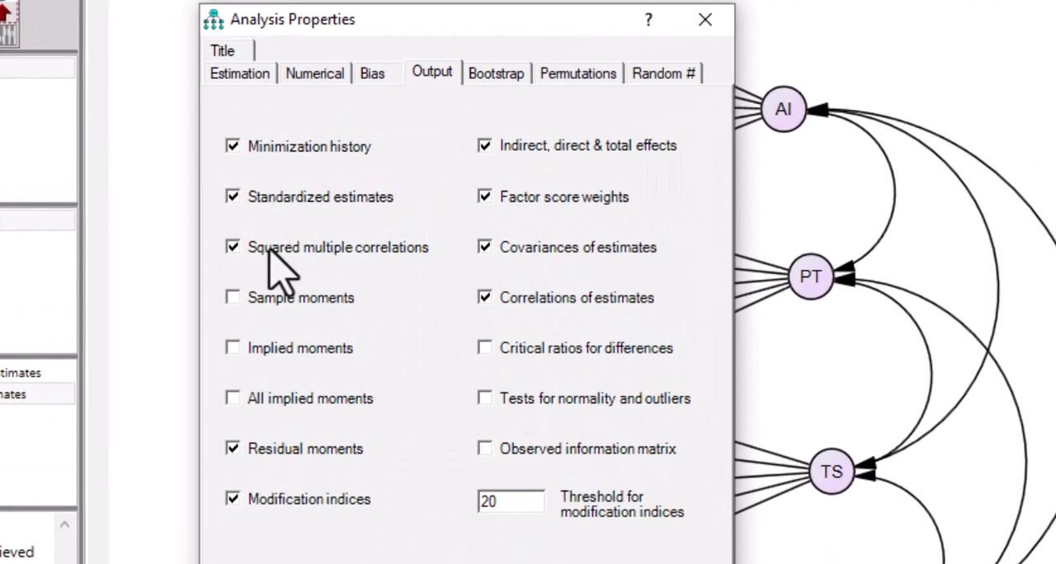
pyautogui.click(233, 154)
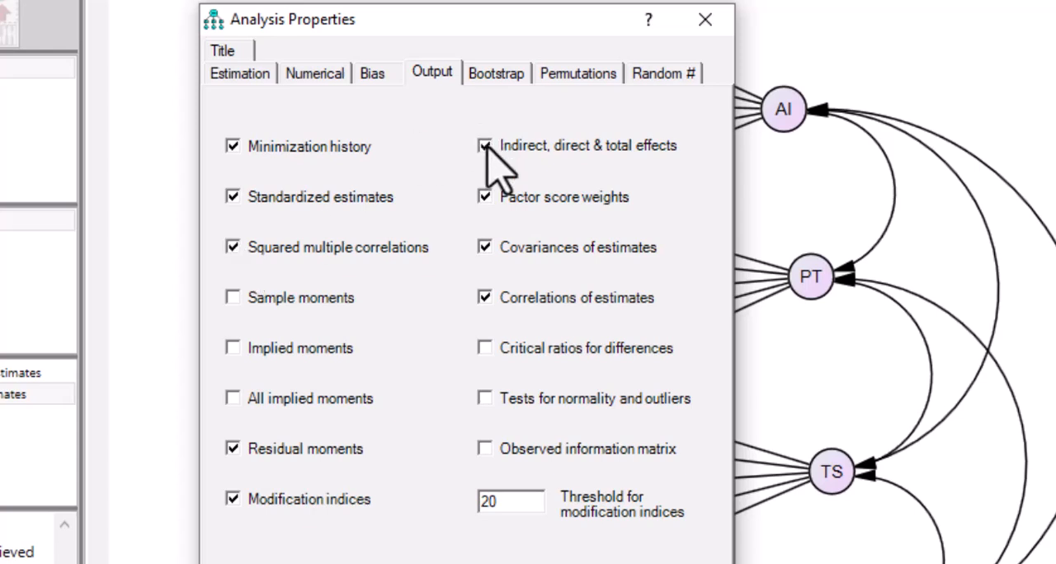
pyautogui.click(484, 246)
pyautogui.click(233, 499)
pyautogui.click(516, 505)
pyautogui.write('15')
pyautogui.click(702, 20)
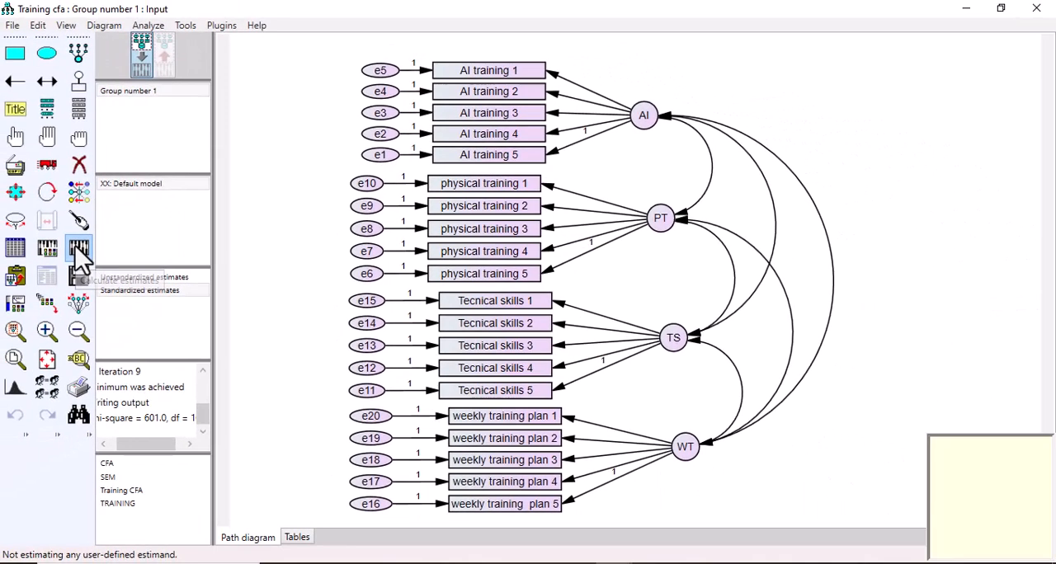
# Step: Calculate the estimates and display the output path diagram with unstandardized and then standardized estimates
pyautogui.click(76, 245)
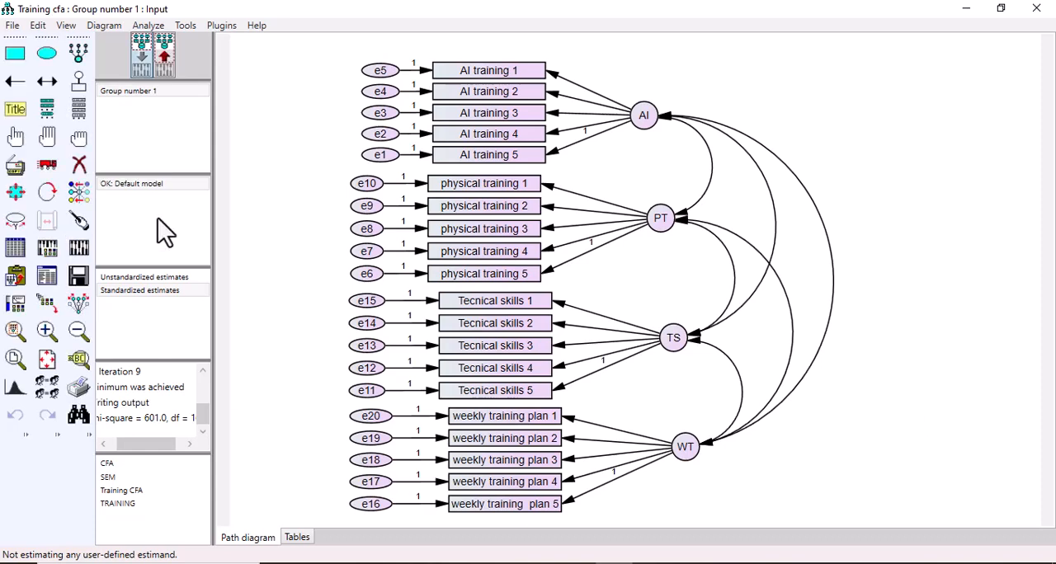
pyautogui.click(166, 57)
pyautogui.click(165, 56)
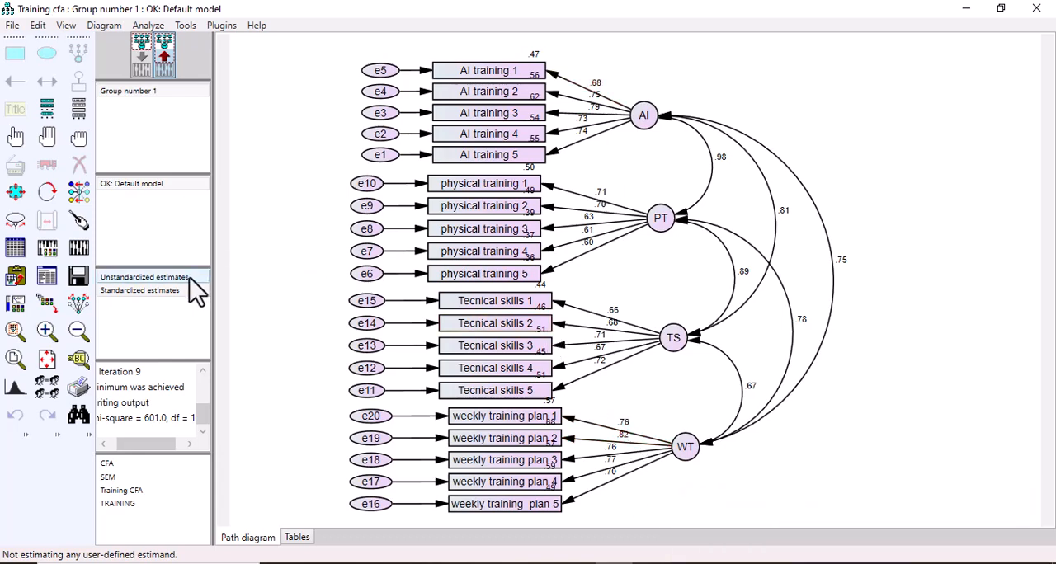
pyautogui.click(165, 277)
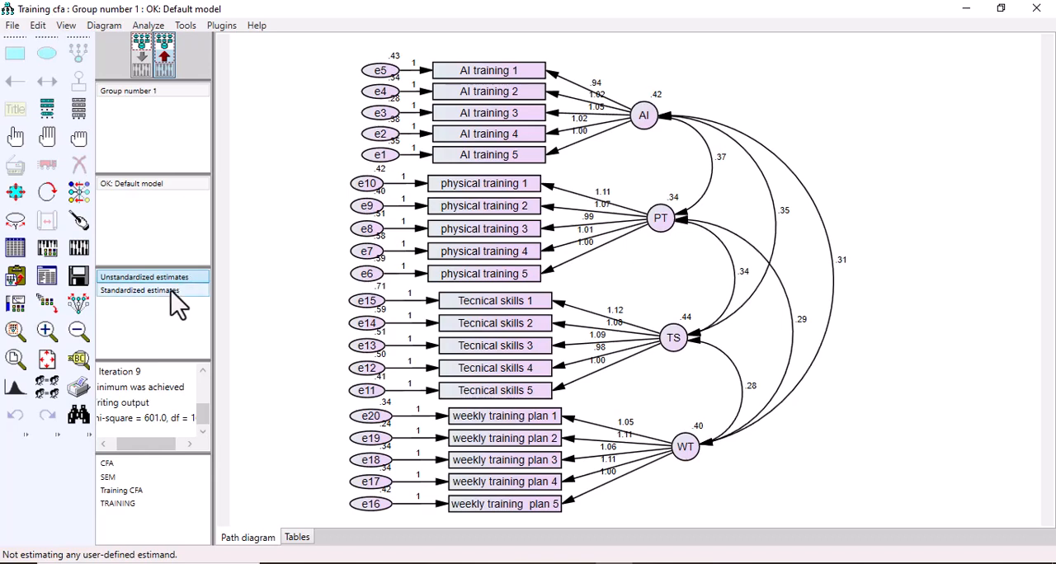
pyautogui.click(177, 305)
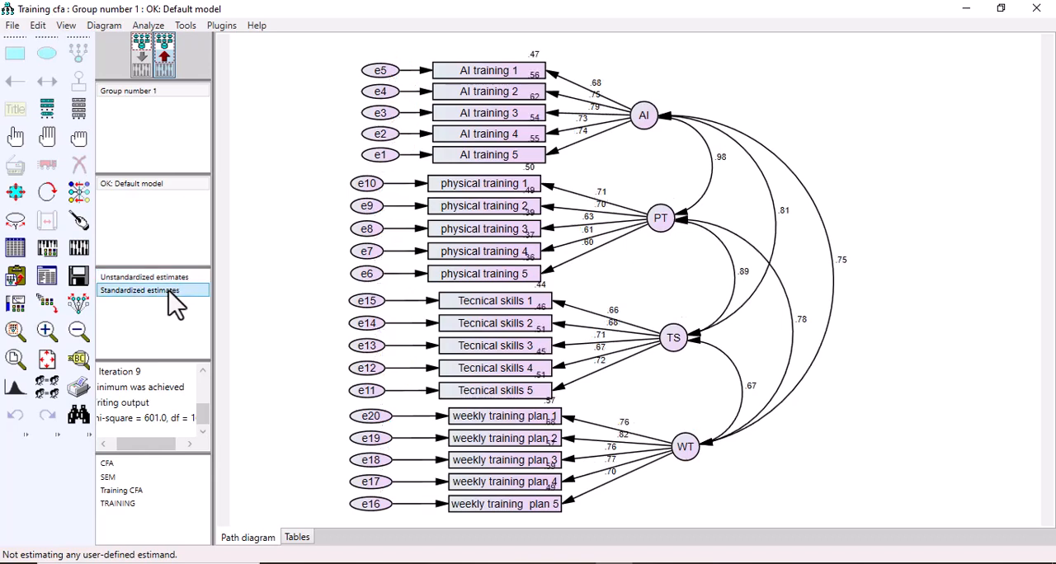
# Step: Open the text output and review the Model Fit tables from CMIN through RMSEA
pyautogui.click(47, 284)
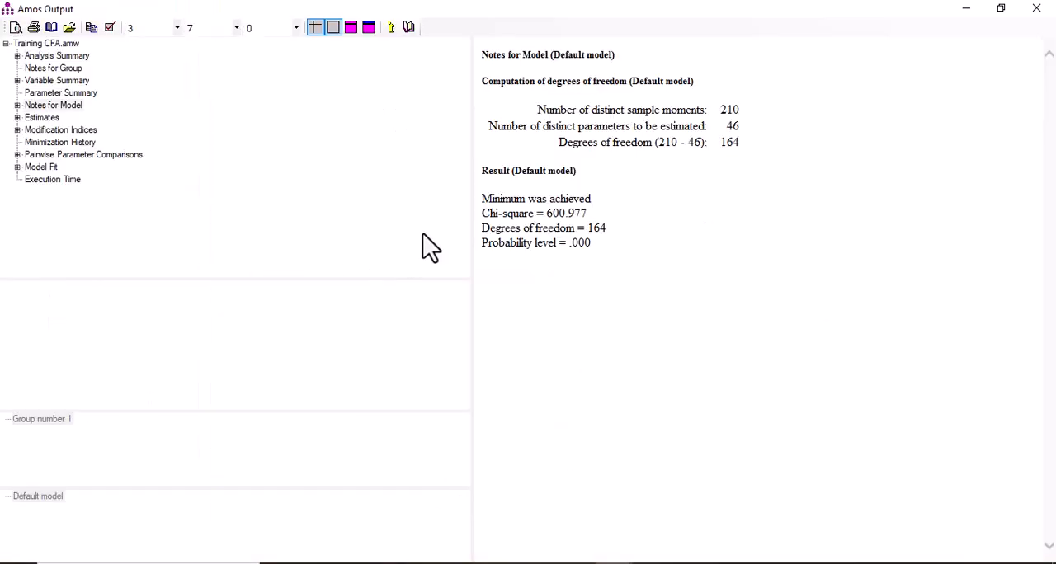
pyautogui.click(39, 169)
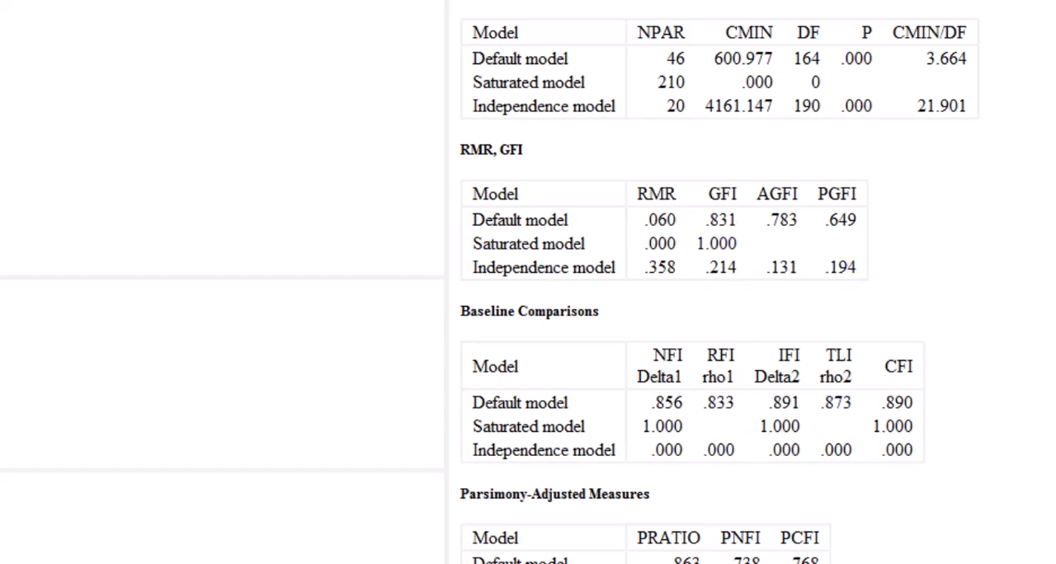
pyautogui.scroll(-9, 717, 280)
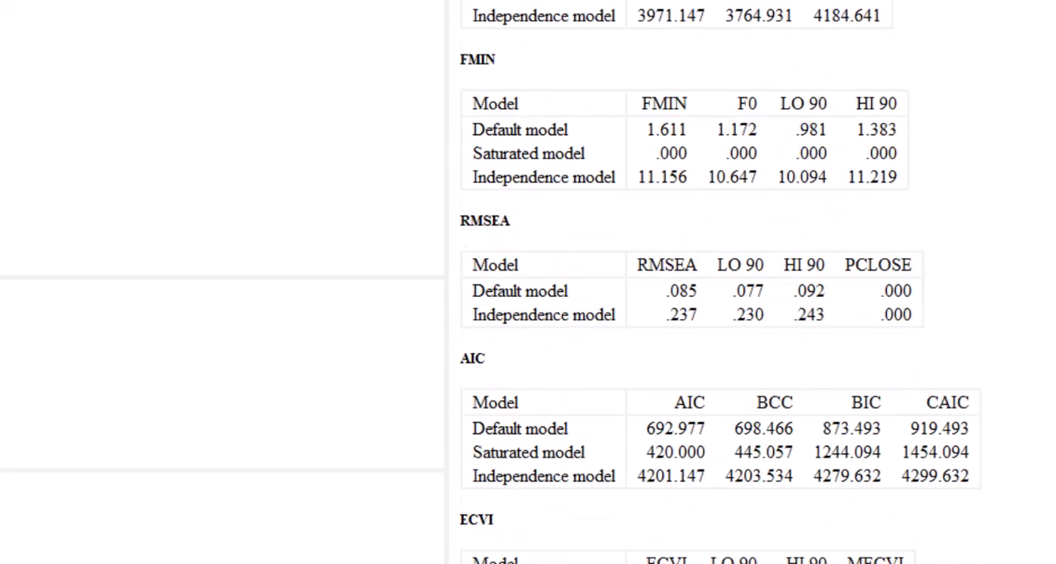
pyautogui.scroll(-2, 707, 200)
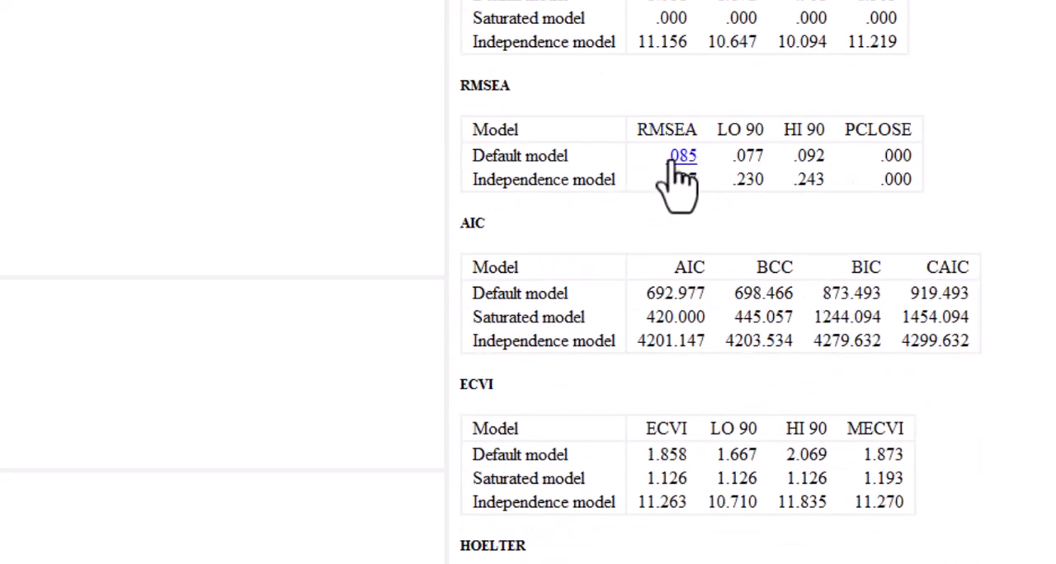
pyautogui.scroll(12, 717, 281)
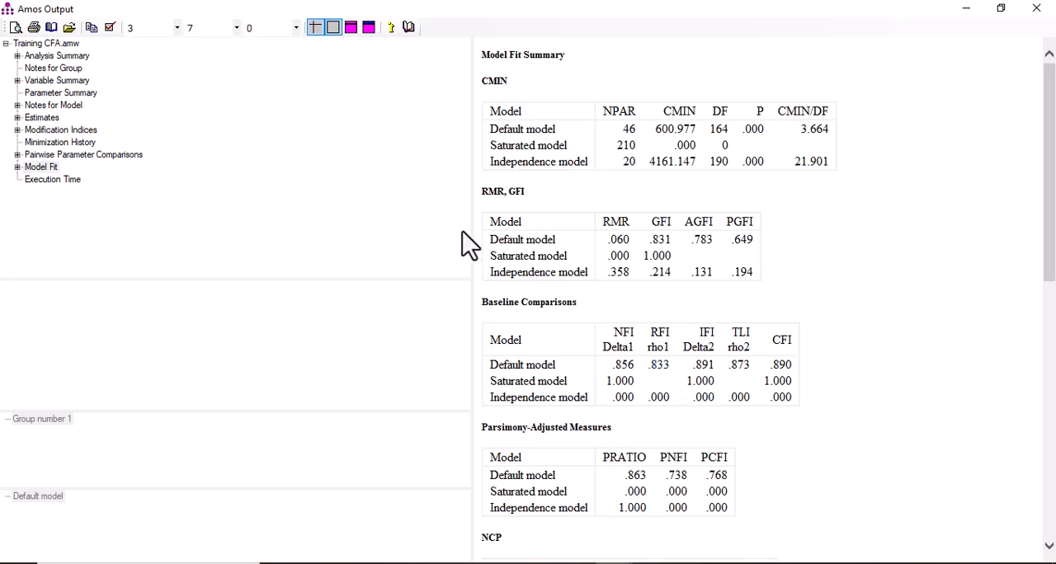
# Step: Display the standardized regression weights from the scalar estimates in the text output
pyautogui.click(18, 119)
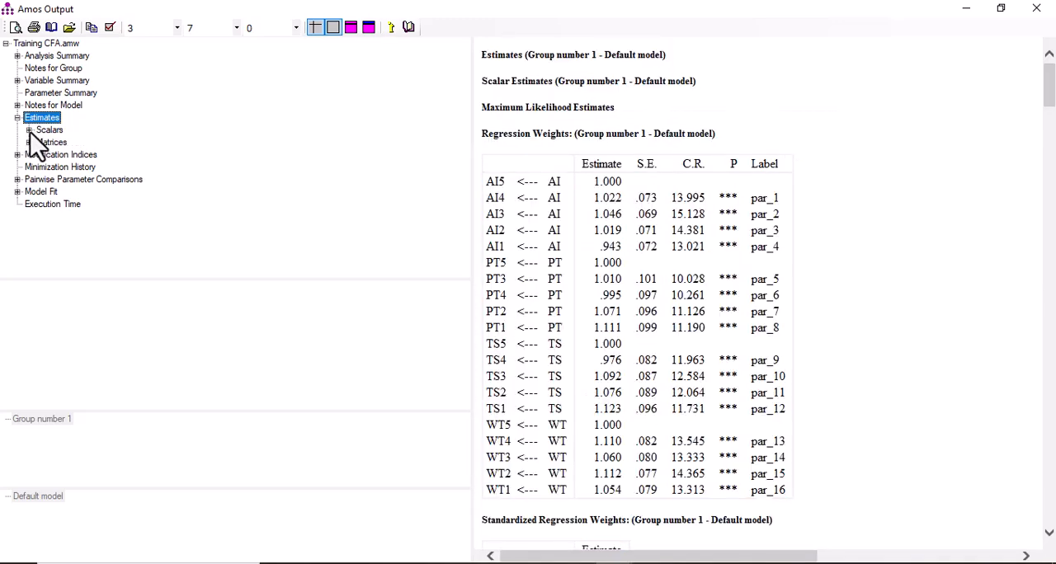
pyautogui.click(37, 134)
pyautogui.click(82, 155)
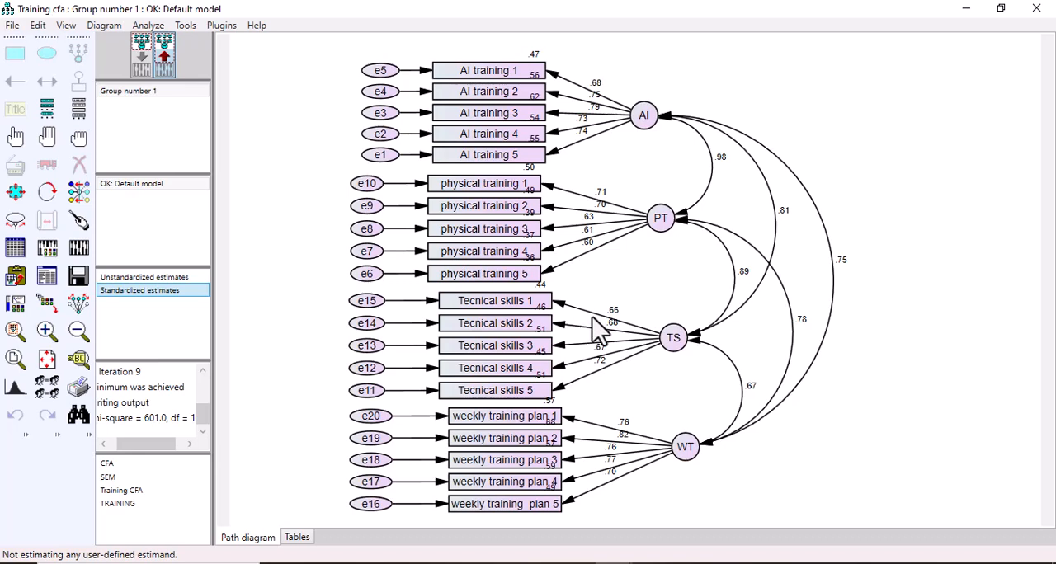
# Step: Compare the unstandardized and standardized estimates on the path diagram, and check its input view before returning to the output view
pyautogui.click(174, 281)
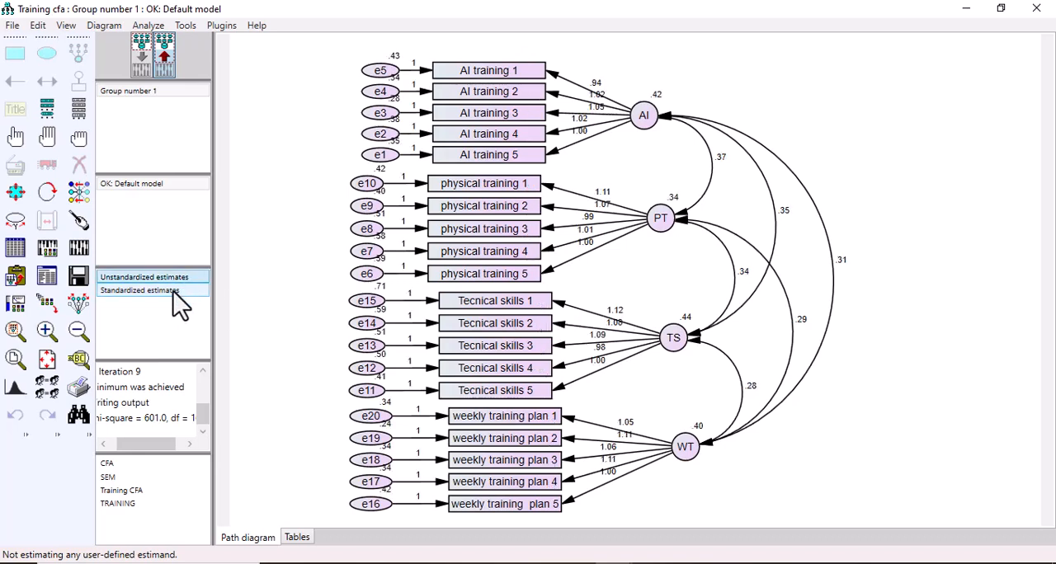
pyautogui.click(180, 305)
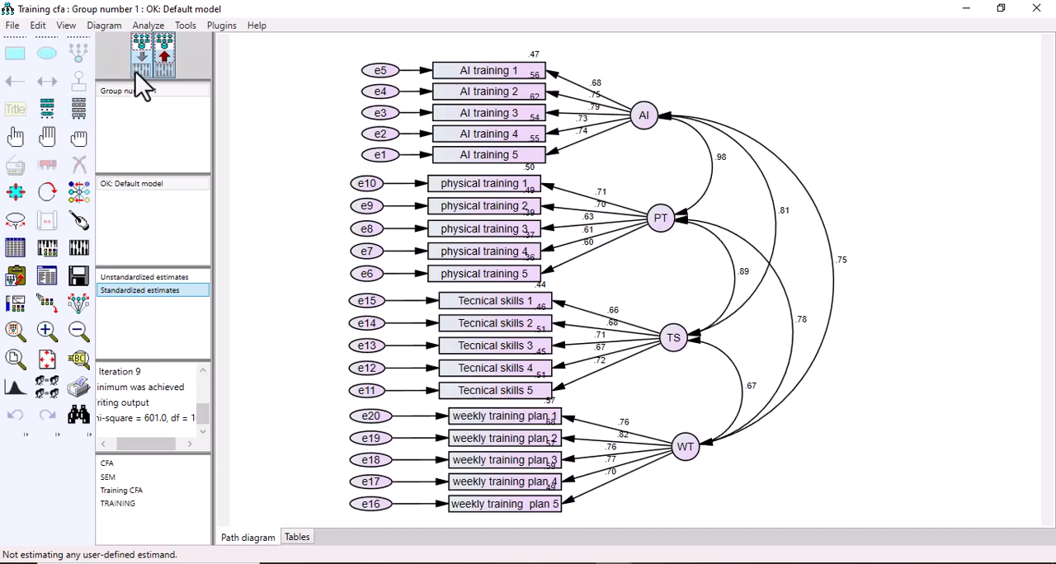
pyautogui.click(135, 72)
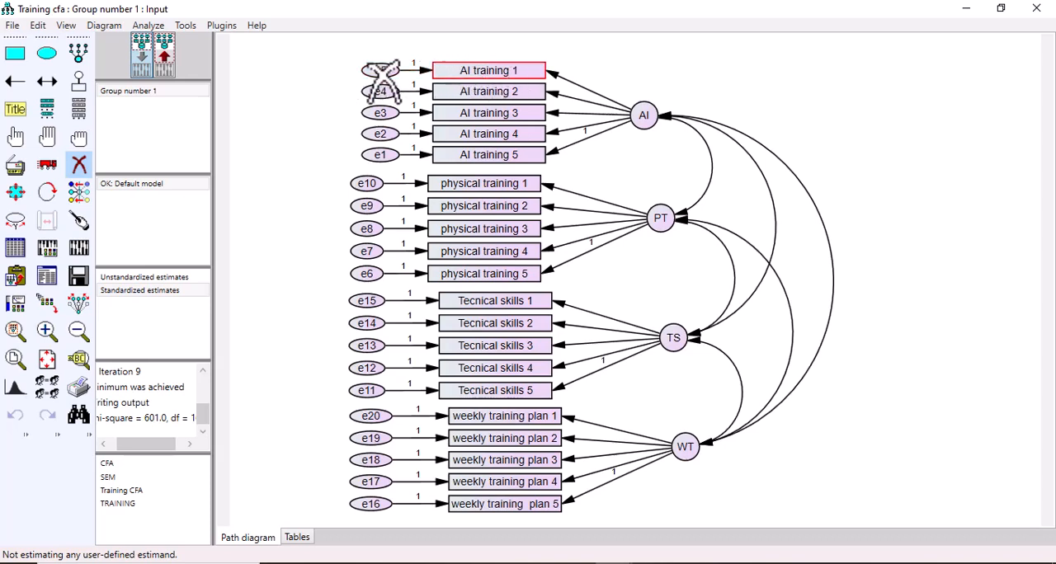
pyautogui.click(164, 59)
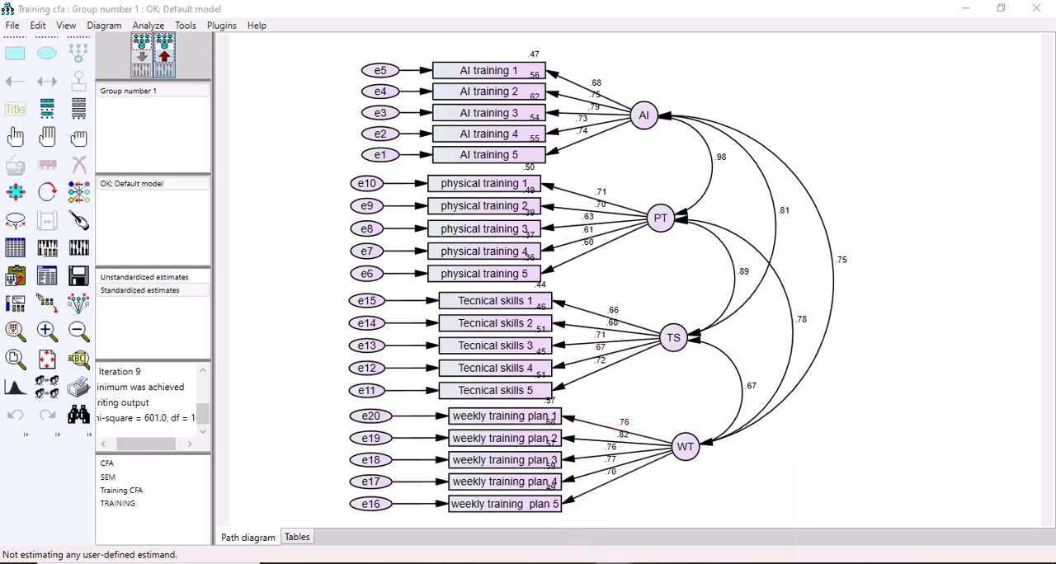
# Step: Switch to Amos Output and examine the covariances table of the modification indices
pyautogui.moveTo(619, 563)
pyautogui.click(640, 522)
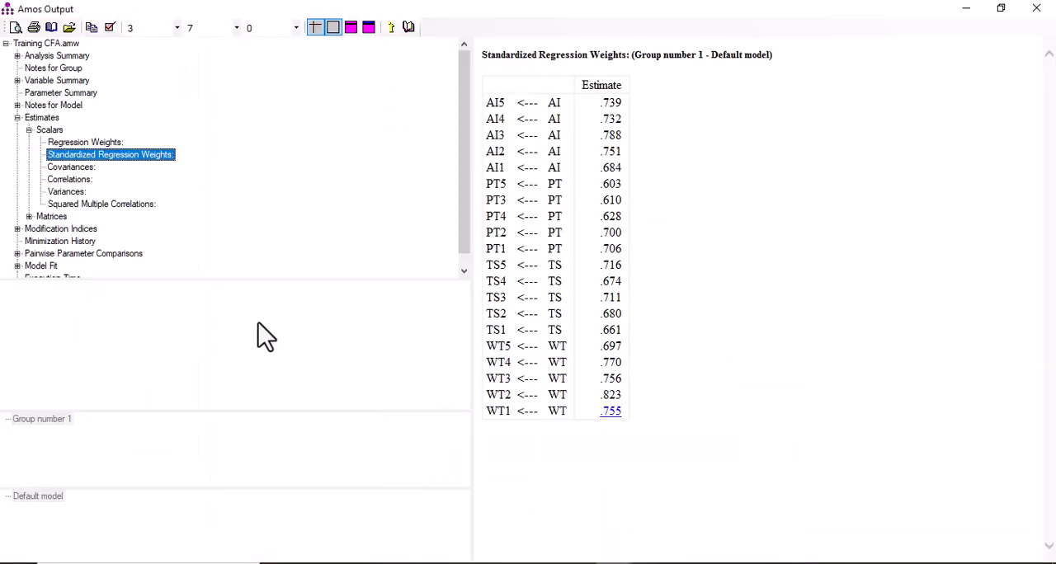
pyautogui.click(61, 230)
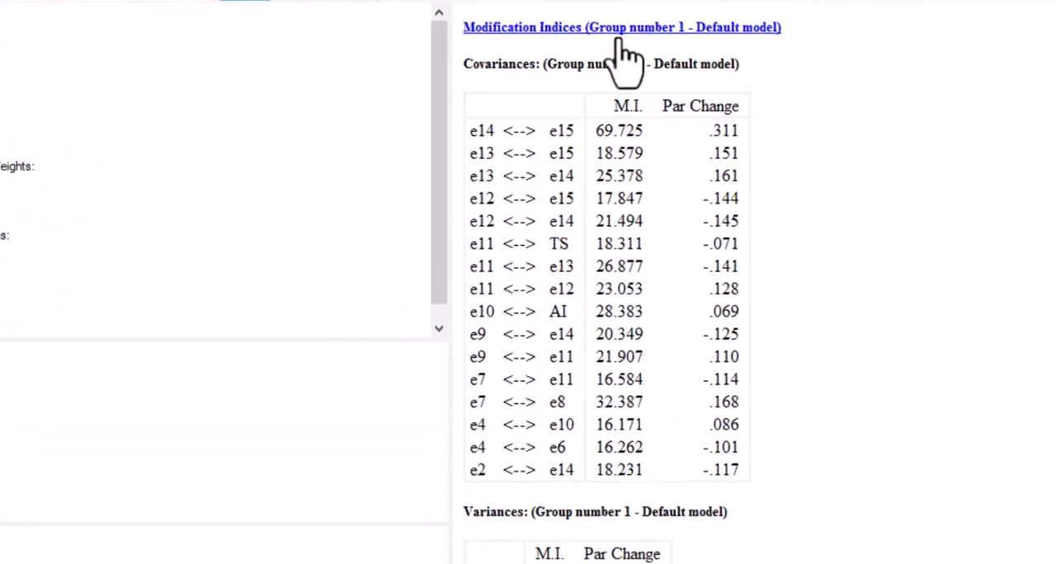
pyautogui.moveTo(460, 60); pyautogui.dragTo(536, 60)
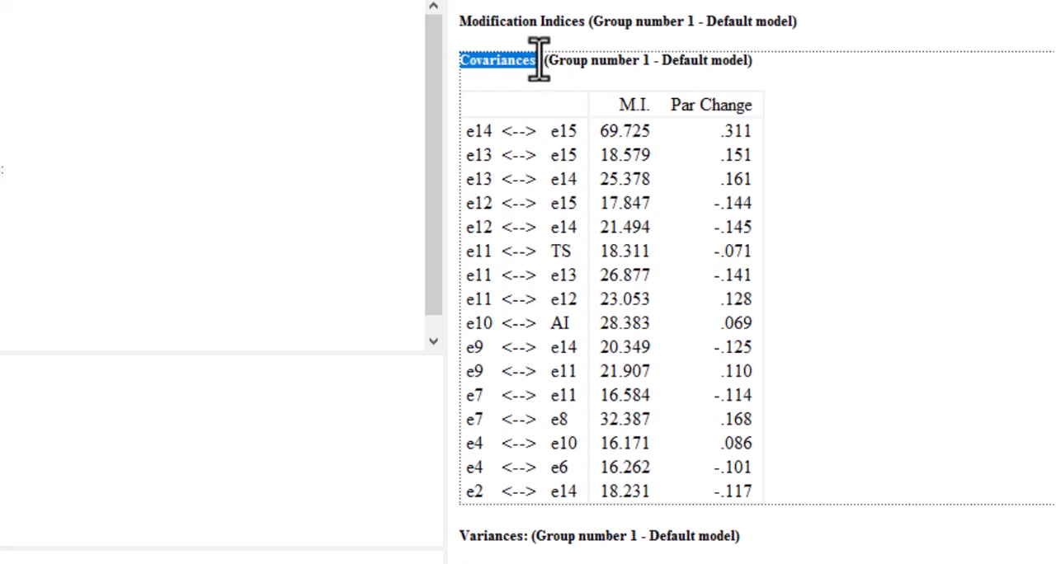
pyautogui.click(537, 58)
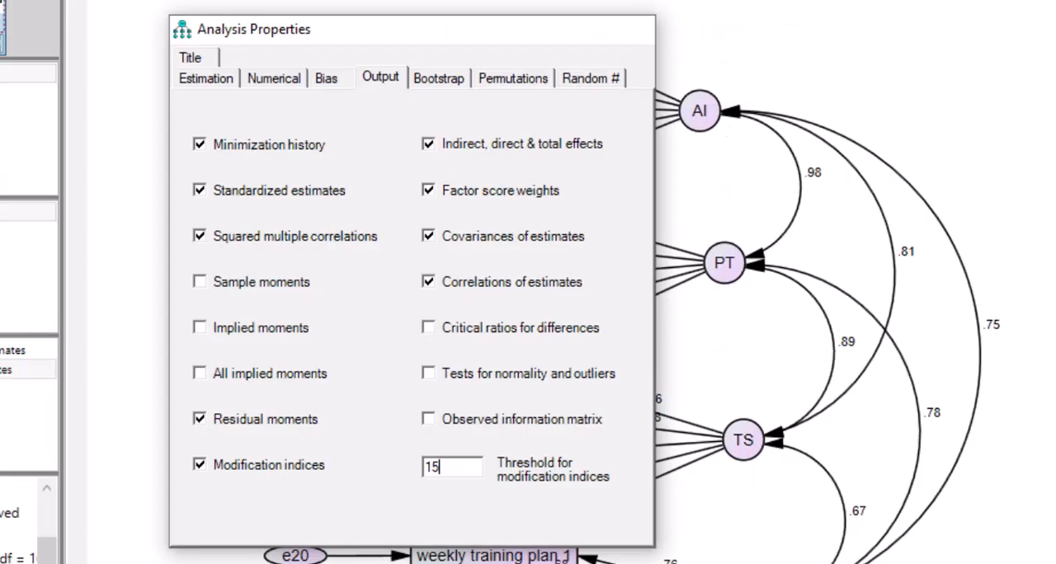
# Step: Return to the input path diagram and draw a covariance between error terms e14 and e15
pyautogui.press('Escape')
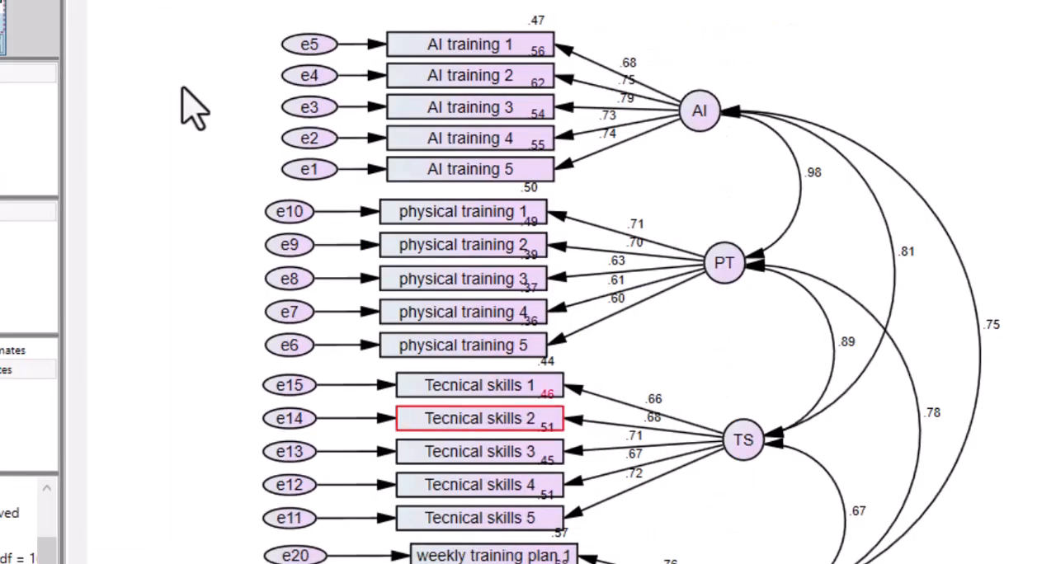
pyautogui.click(114, 58)
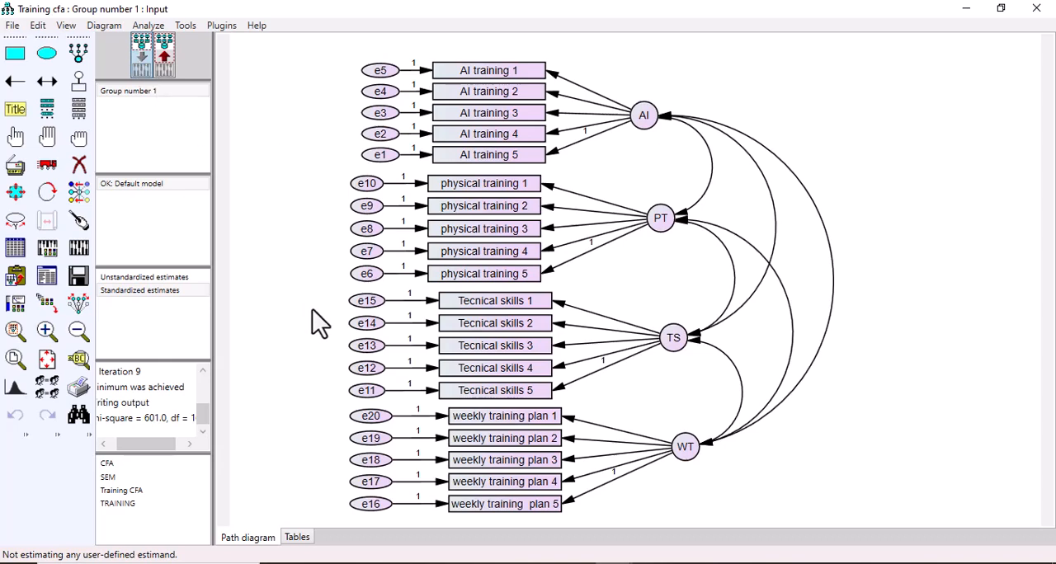
pyautogui.click(45, 83)
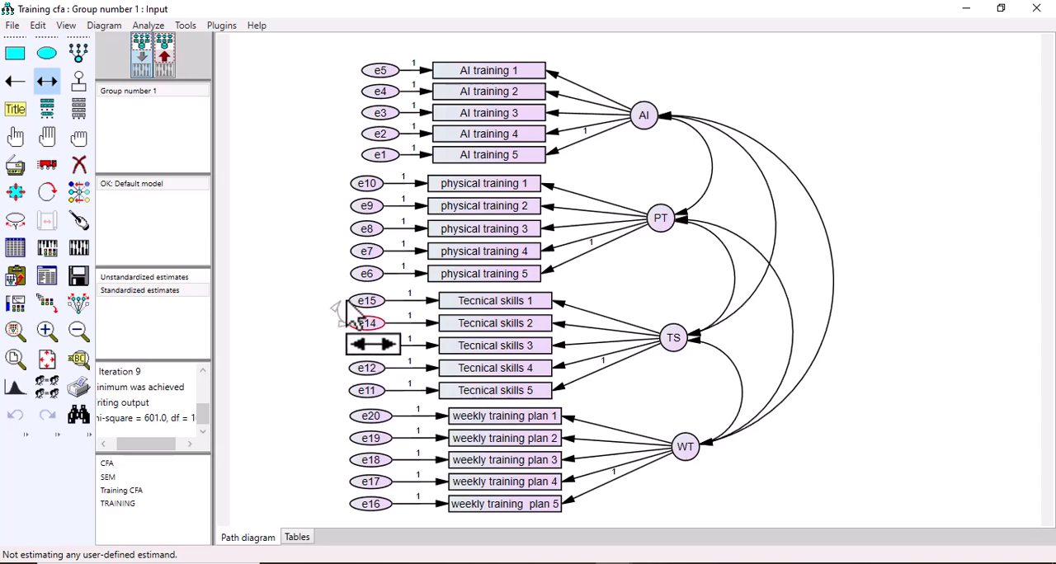
pyautogui.moveTo(363, 320); pyautogui.dragTo(348, 302)
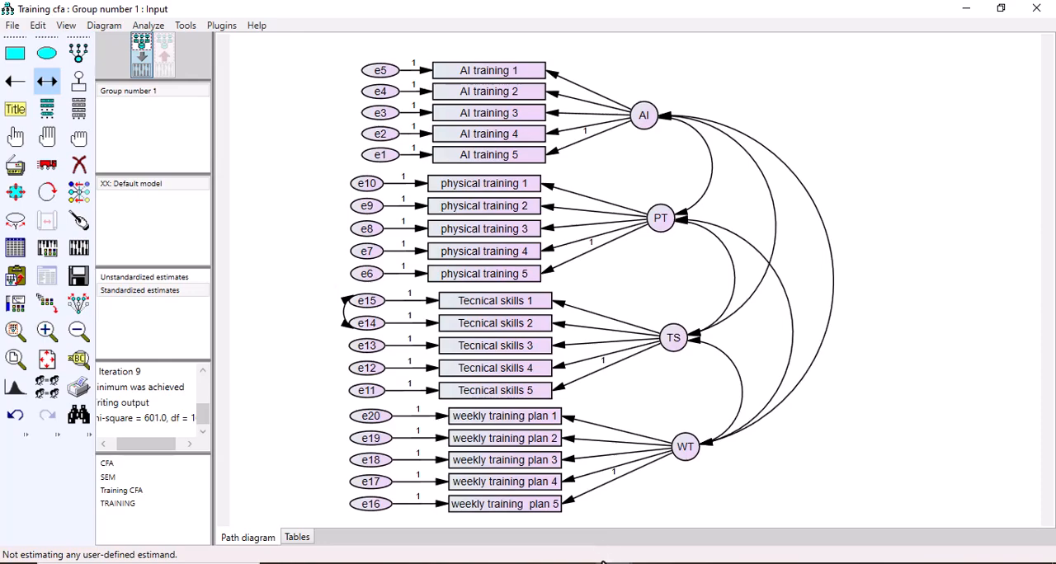
# Step: Consult the modification indices in Amos Output and draw covariances from error term e13 to e15 and e14
pyautogui.moveTo(613, 563)
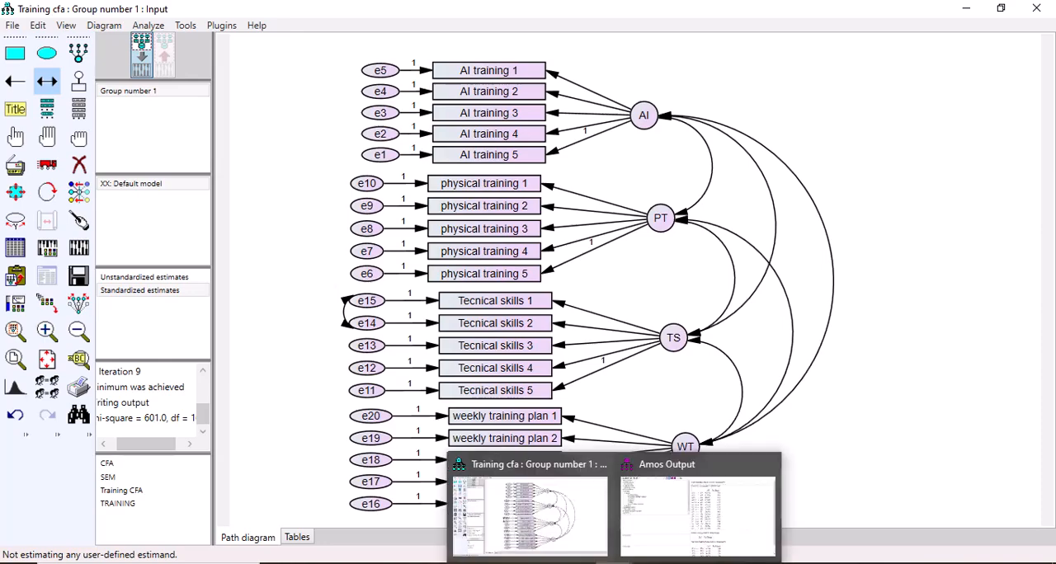
pyautogui.click(685, 547)
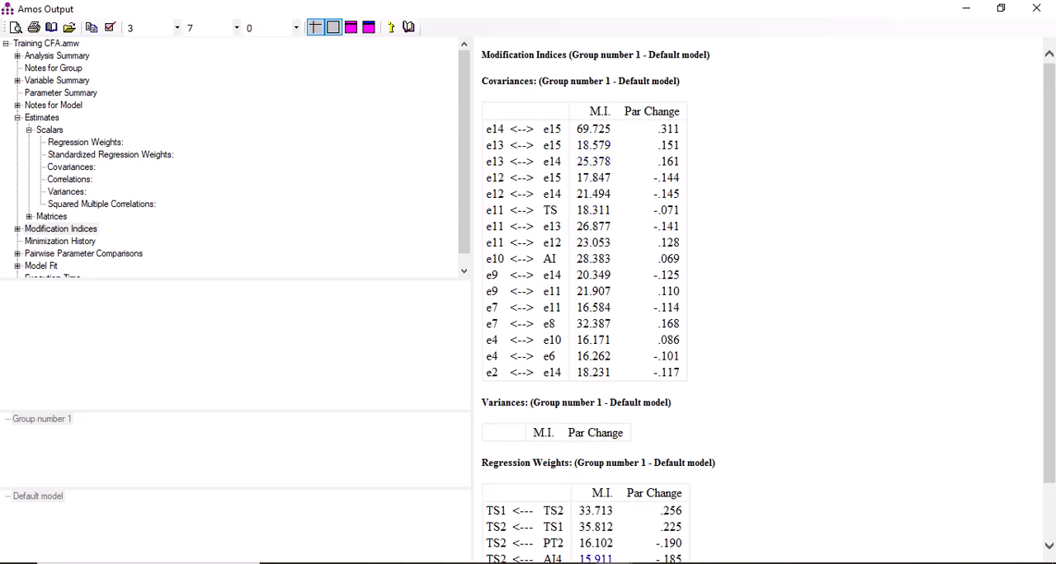
pyautogui.click(547, 521)
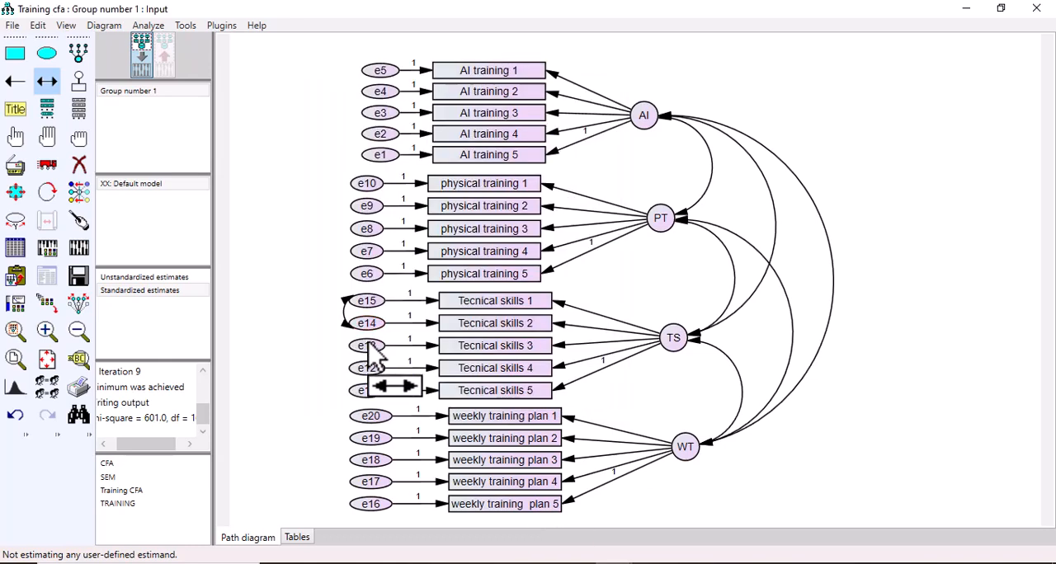
pyautogui.moveTo(364, 345); pyautogui.dragTo(355, 303)
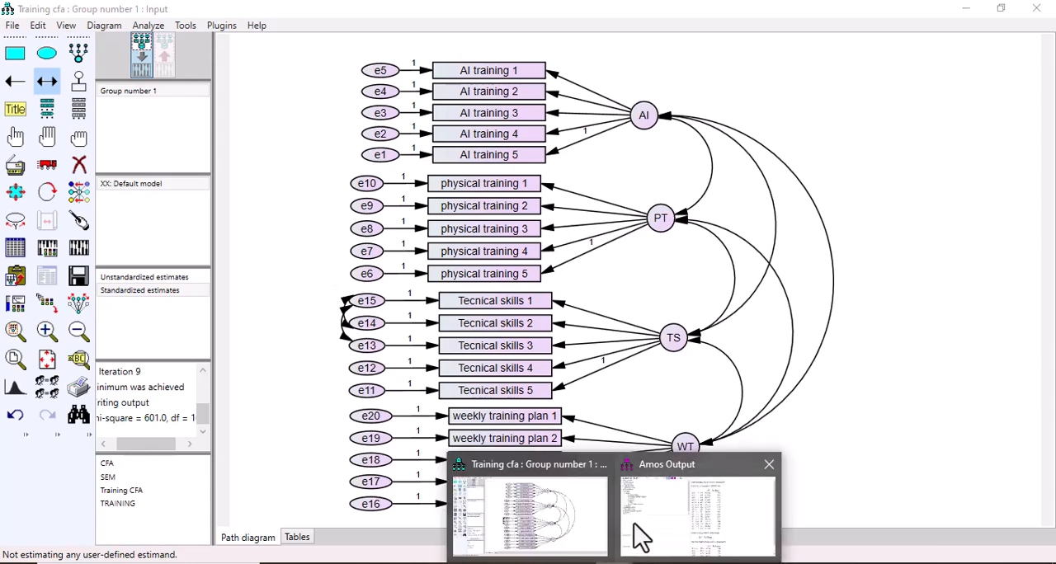
pyautogui.click(640, 525)
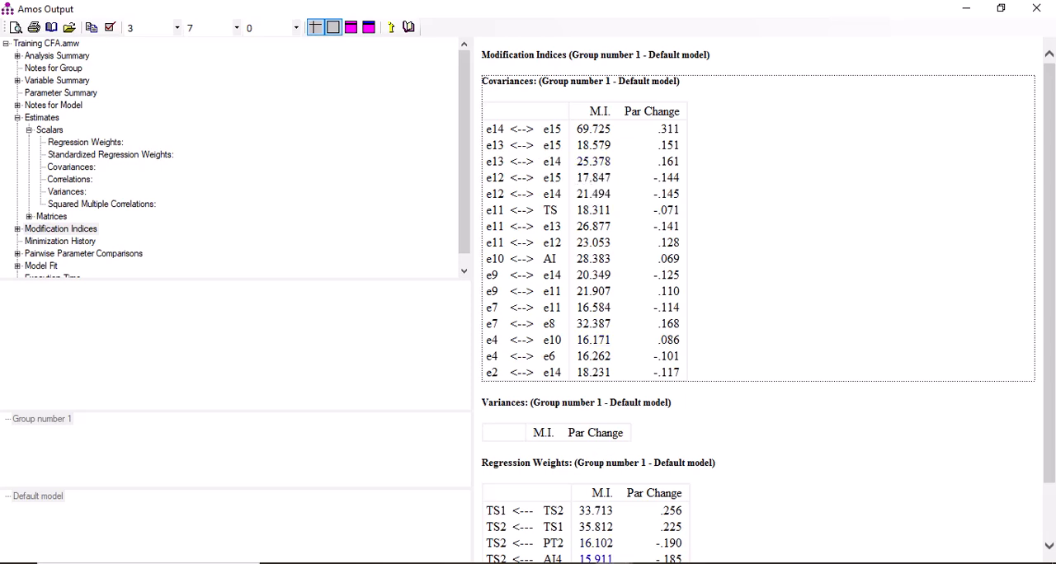
pyautogui.moveTo(613, 563)
pyautogui.click(521, 511)
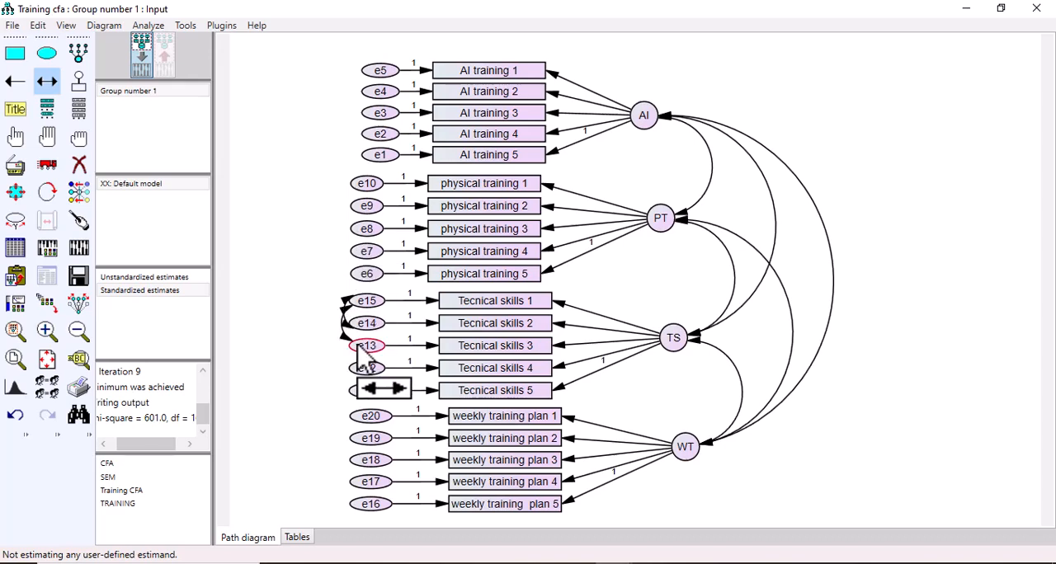
pyautogui.moveTo(363, 350); pyautogui.dragTo(357, 323)
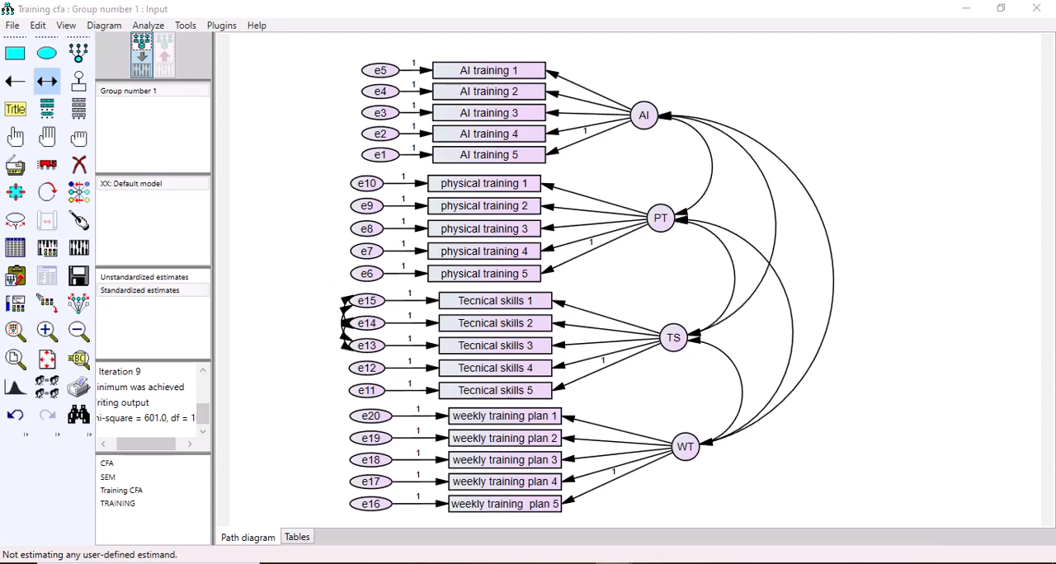
# Step: Check the e12 rows of the covariance modification indices and covary error term e12 with e15 and e14
pyautogui.moveTo(598, 561)
pyautogui.click(673, 527)
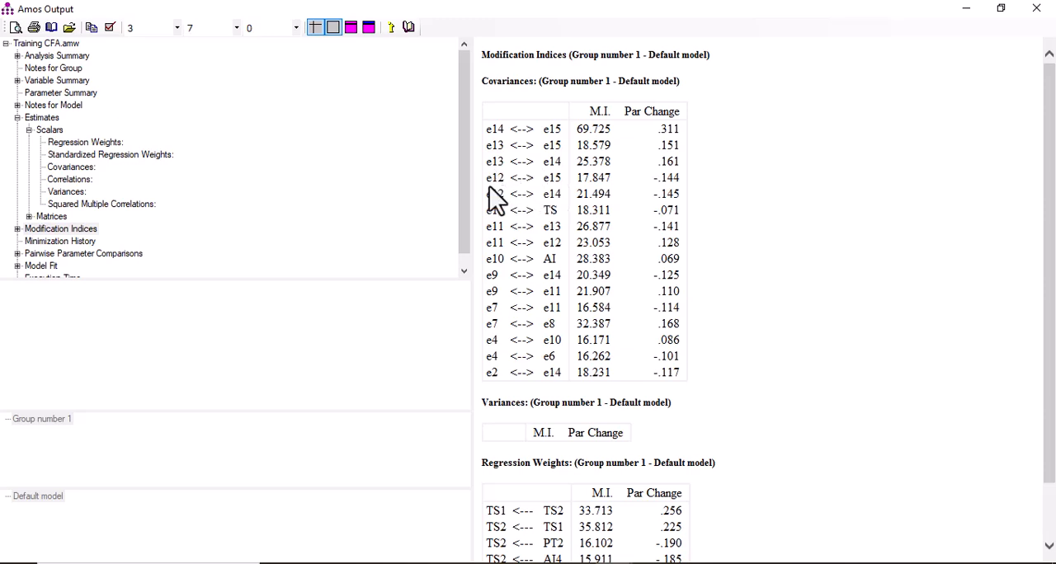
pyautogui.moveTo(489, 177); pyautogui.dragTo(534, 198)
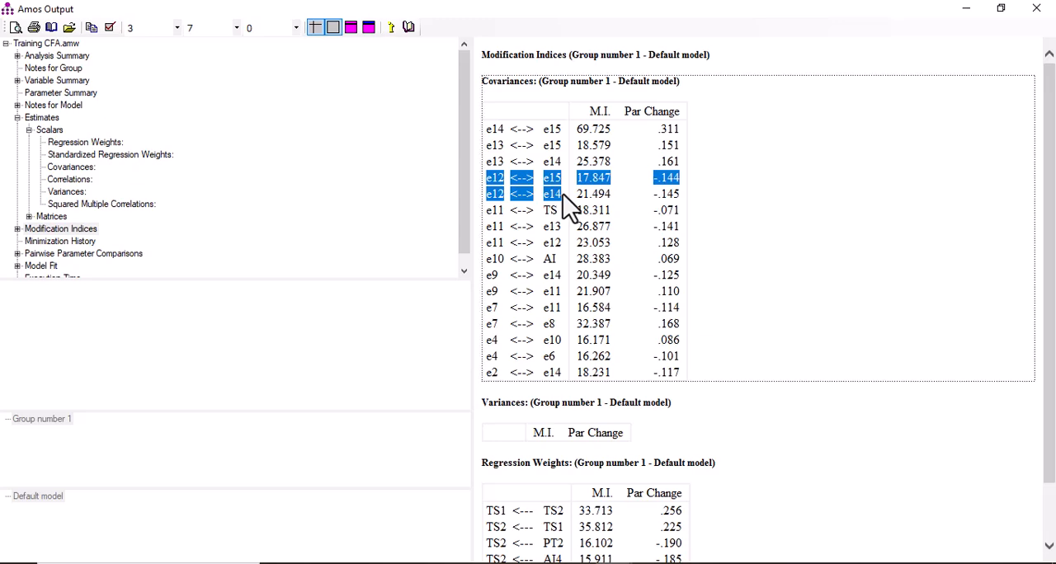
pyautogui.click(536, 206)
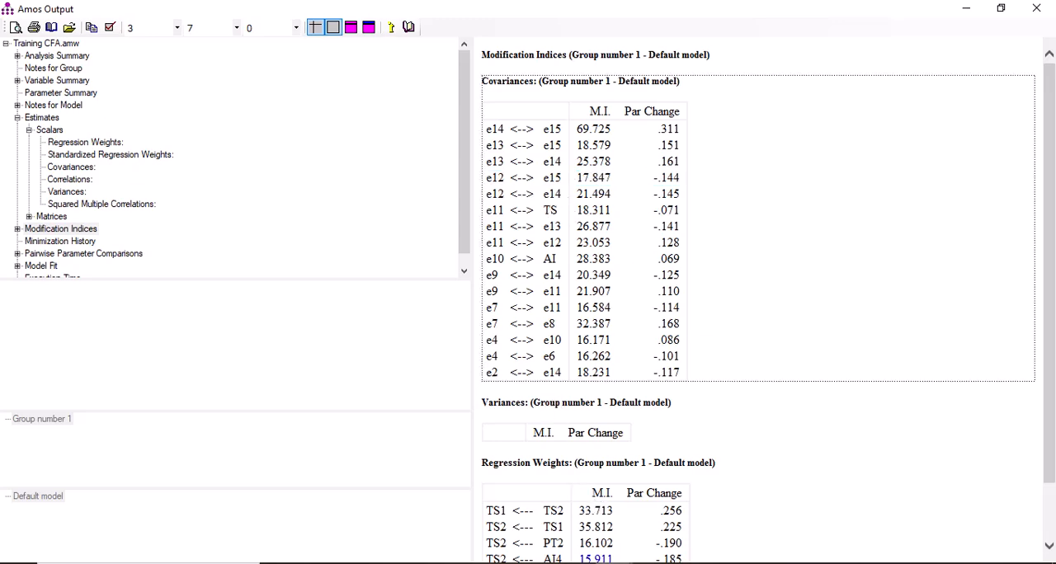
pyautogui.click(539, 524)
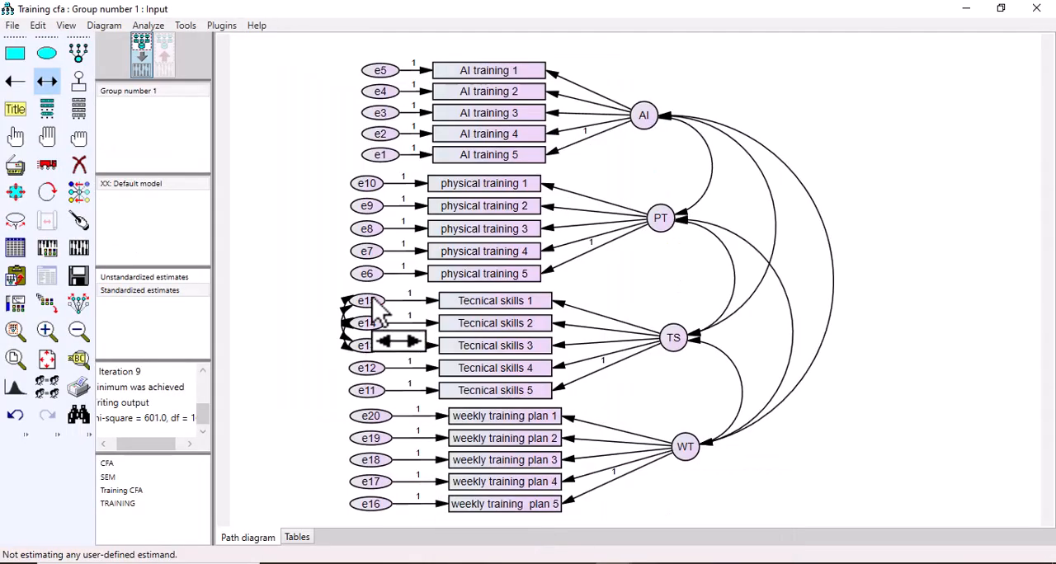
pyautogui.moveTo(363, 368); pyautogui.dragTo(349, 302)
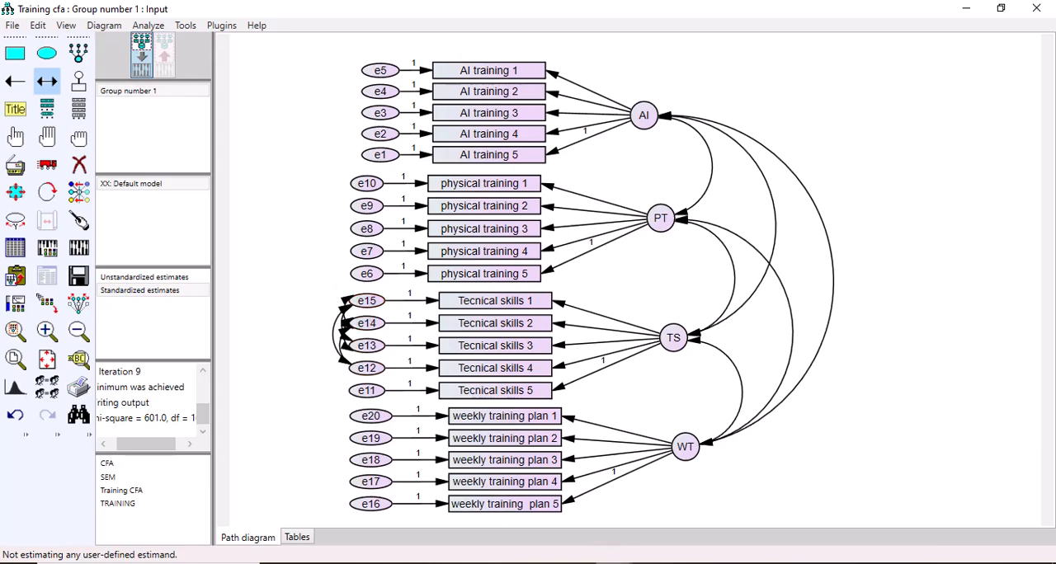
# Step: Check the e11 rows of the modification indices and covary error term e11 with e13 and e12
pyautogui.moveTo(615, 563)
pyautogui.click(695, 537)
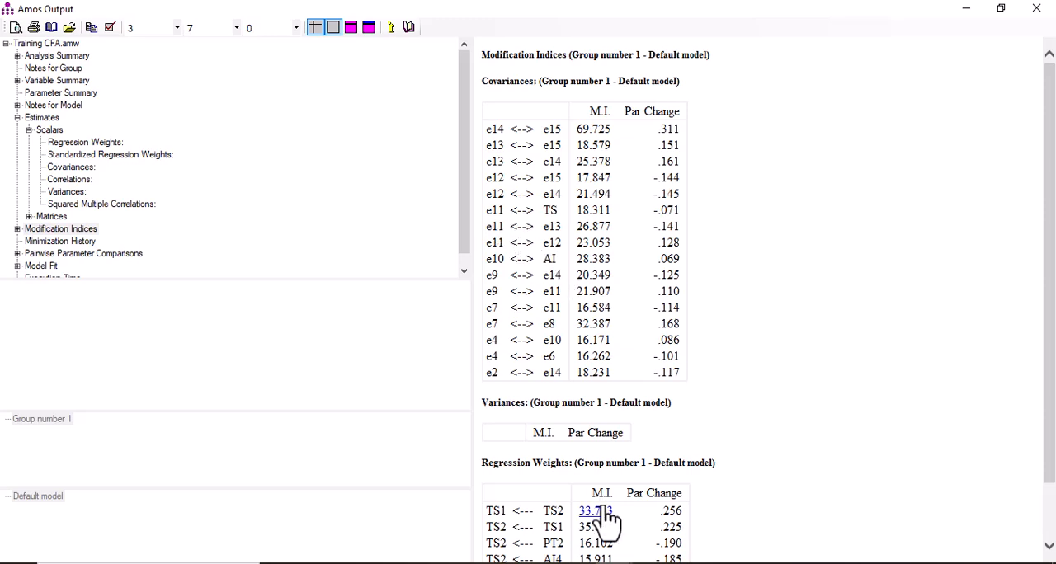
pyautogui.moveTo(514, 563)
pyautogui.click(514, 528)
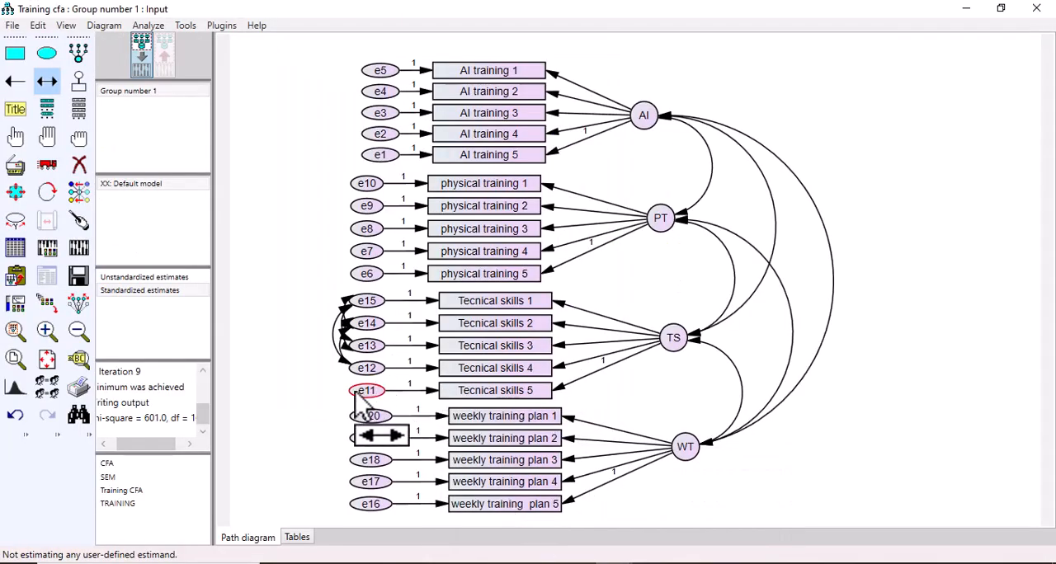
pyautogui.moveTo(606, 563)
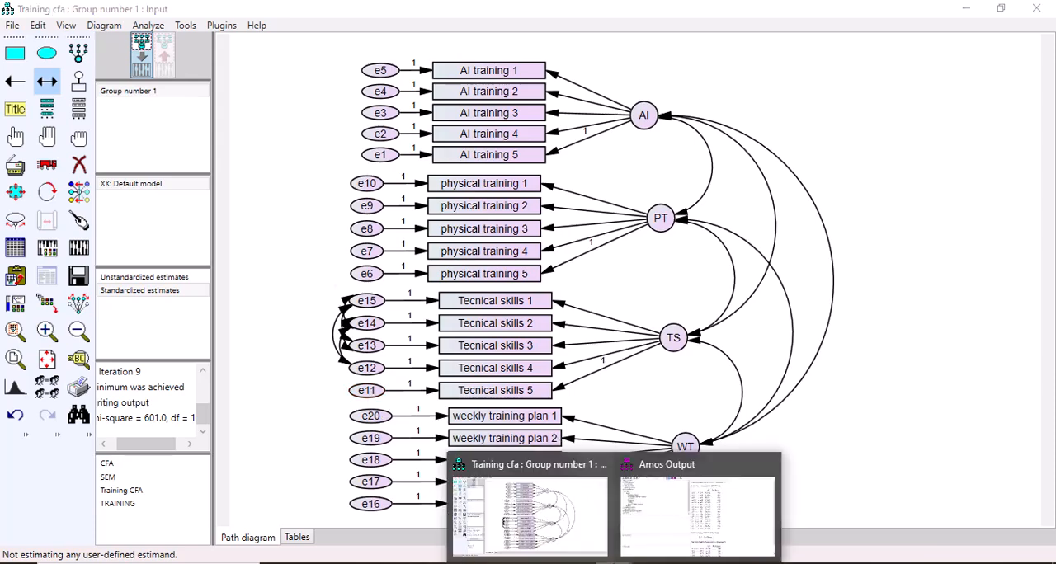
pyautogui.click(642, 540)
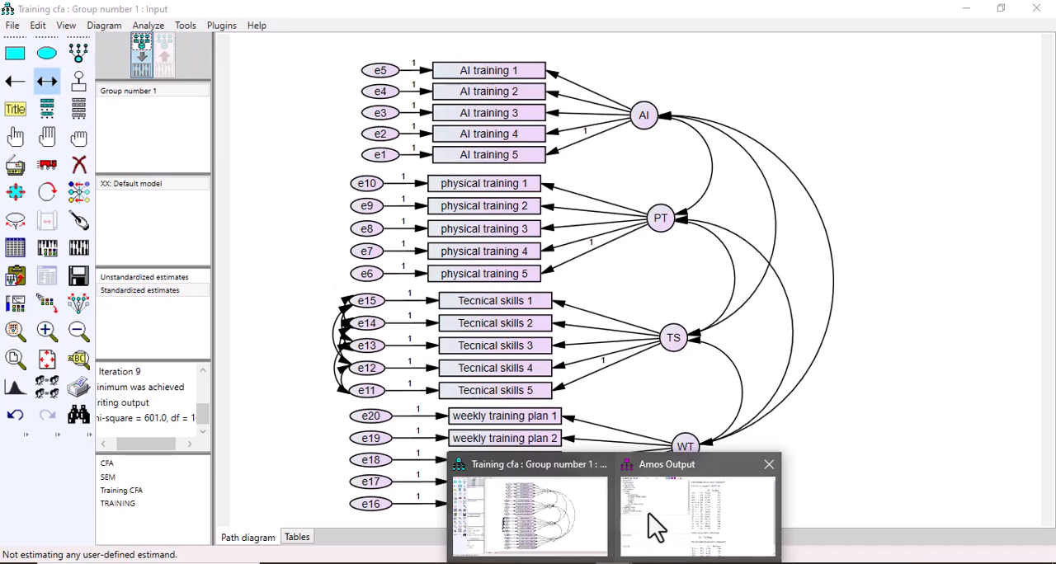
# Step: Review the remaining covariance suggestions within the same factor and covary error terms e7 and e8
pyautogui.click(653, 525)
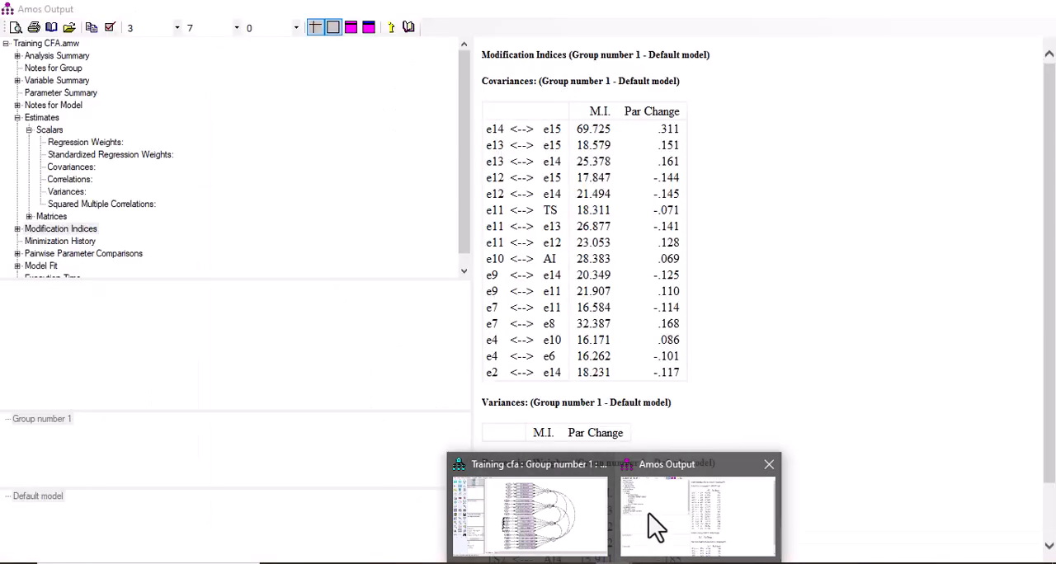
pyautogui.click(491, 338)
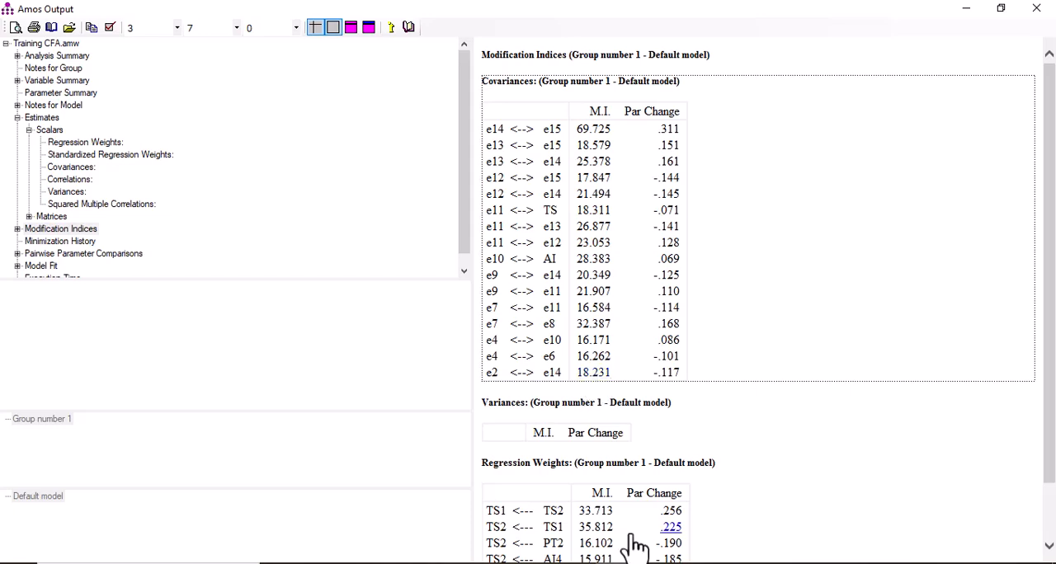
pyautogui.click(542, 515)
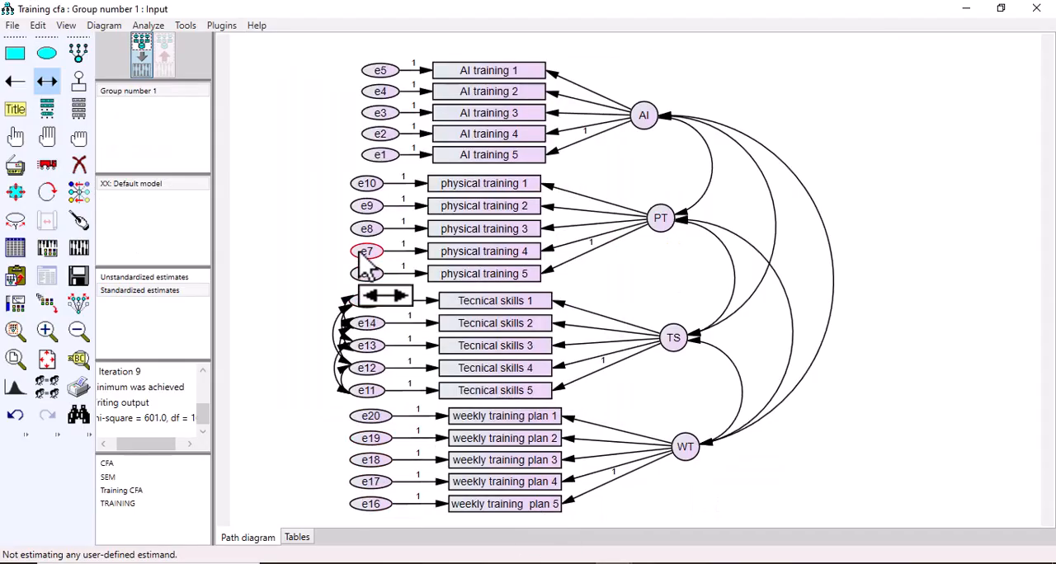
pyautogui.moveTo(331, 229); pyautogui.dragTo(358, 228)
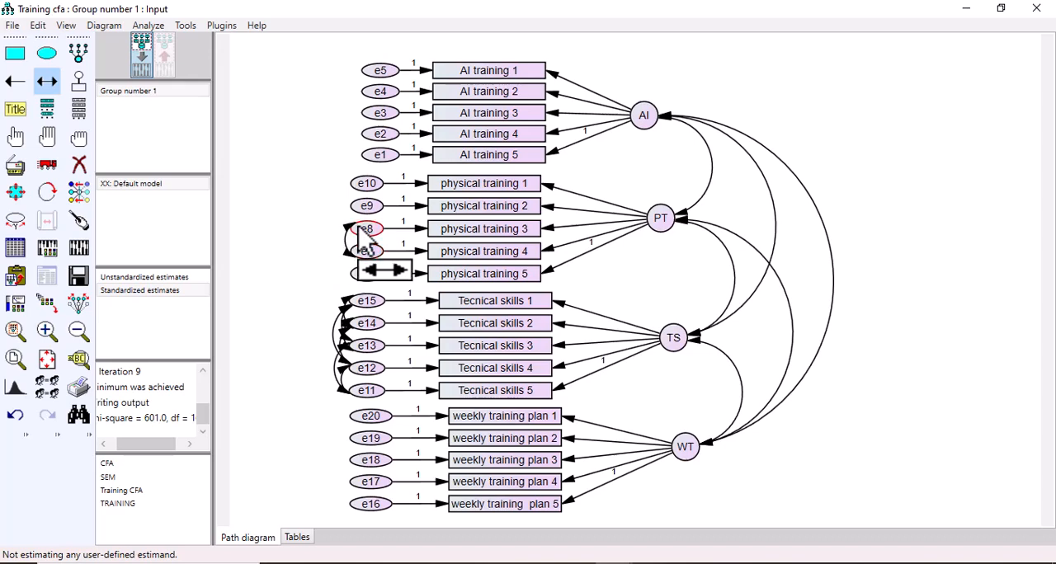
pyautogui.moveTo(362, 237); pyautogui.dragTo(363, 235)
# Step: Recheck the modification indices, calculate the estimates for the revised model, and display its output path diagram
pyautogui.moveTo(613, 563)
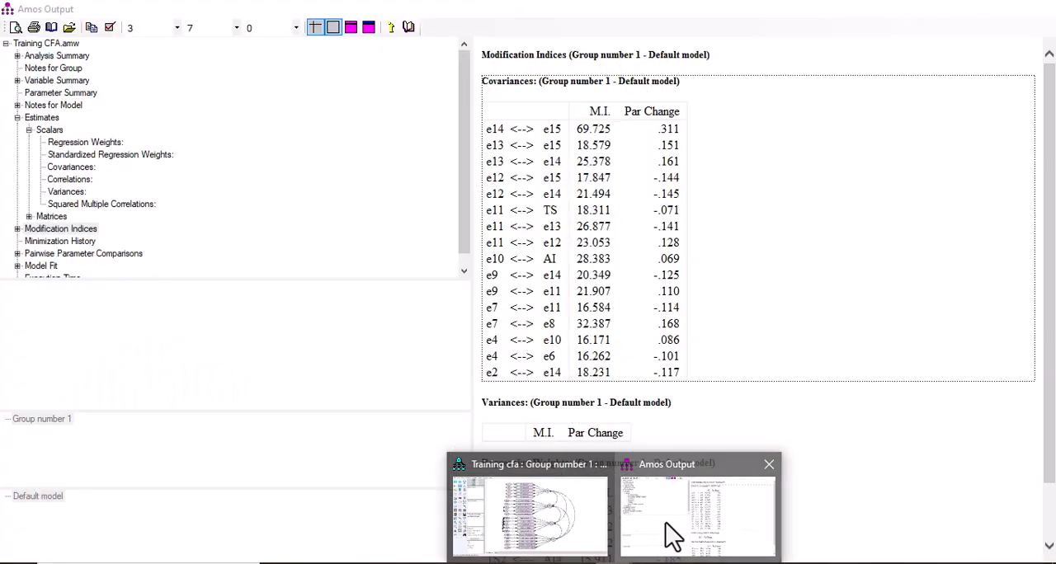
pyautogui.click(666, 528)
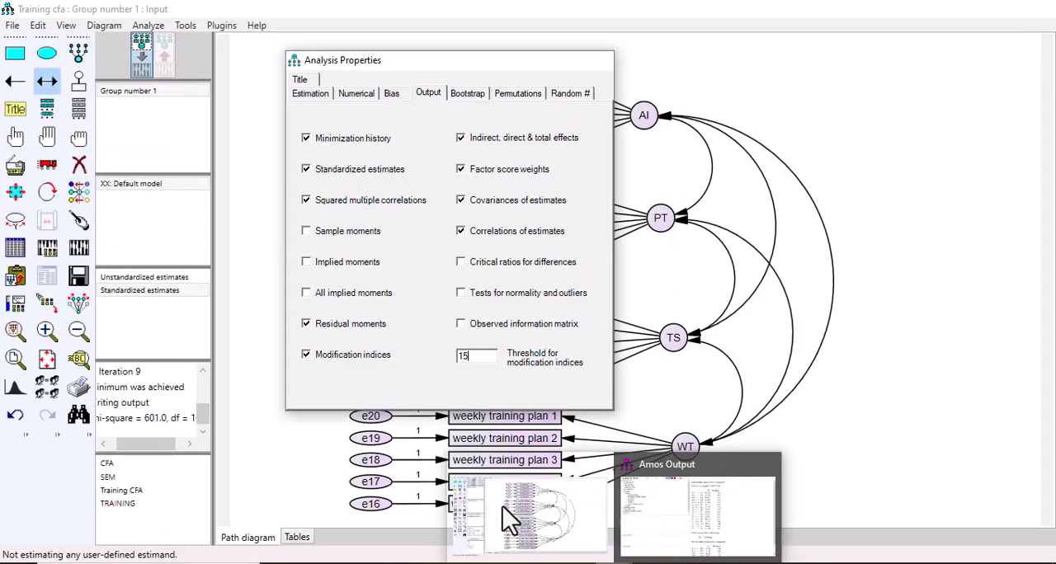
pyautogui.click(503, 511)
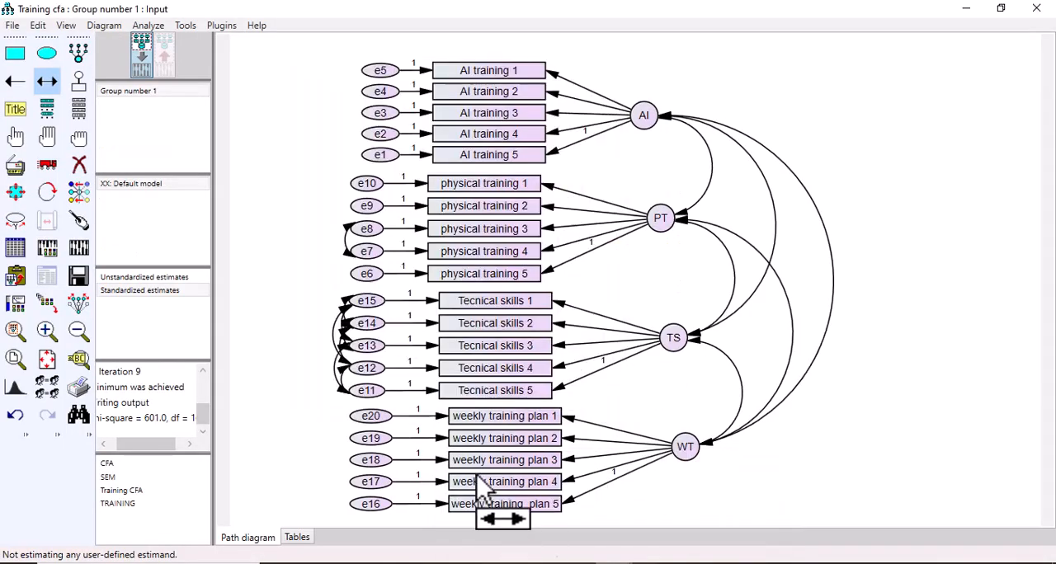
pyautogui.click(82, 255)
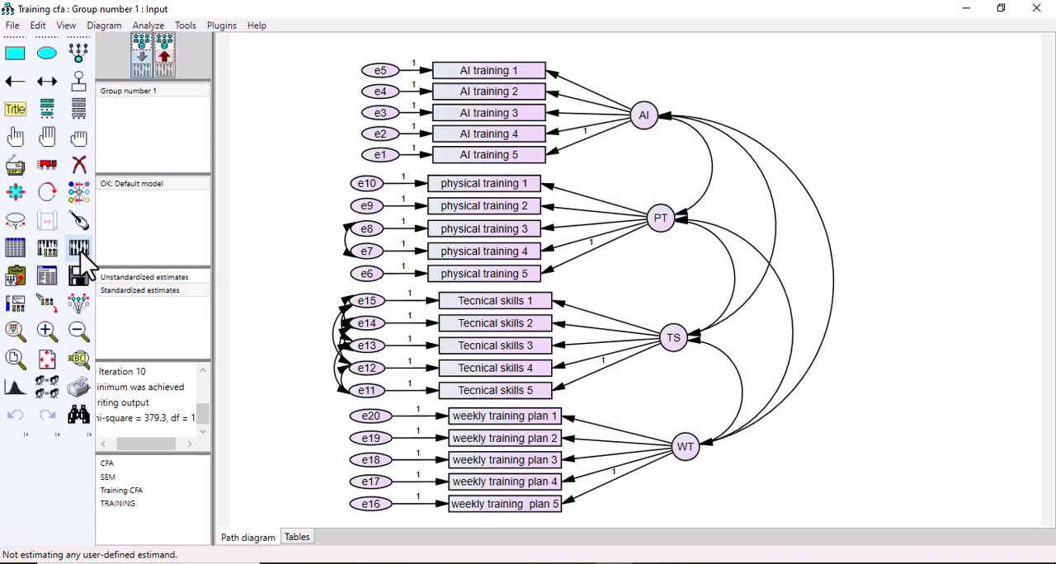
pyautogui.click(161, 51)
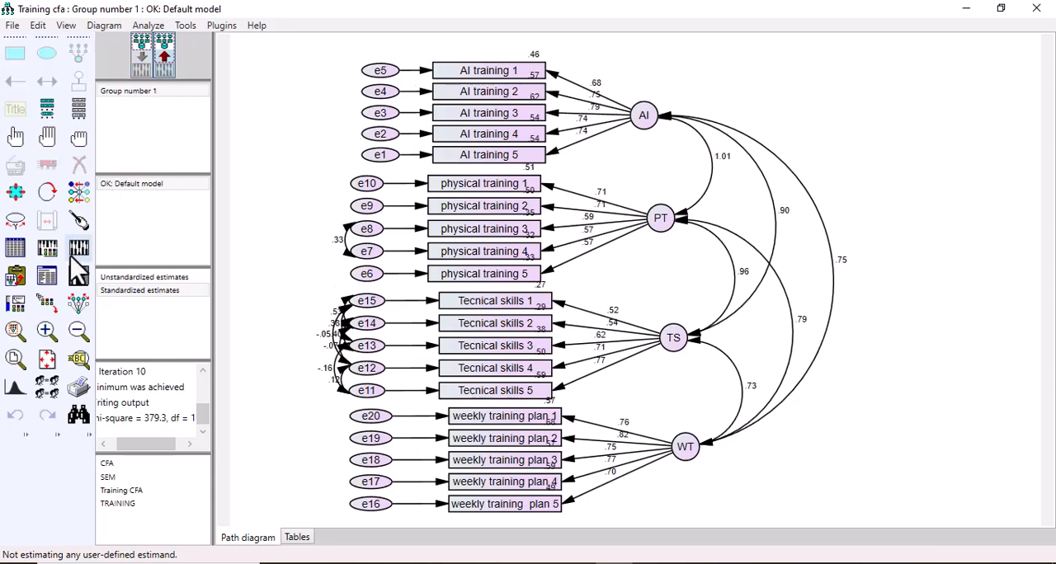
# Step: Open the text output and examine the Model Fit tables, from CMIN/DF, GFI and baseline comparisons to RMSEA
pyautogui.click(47, 277)
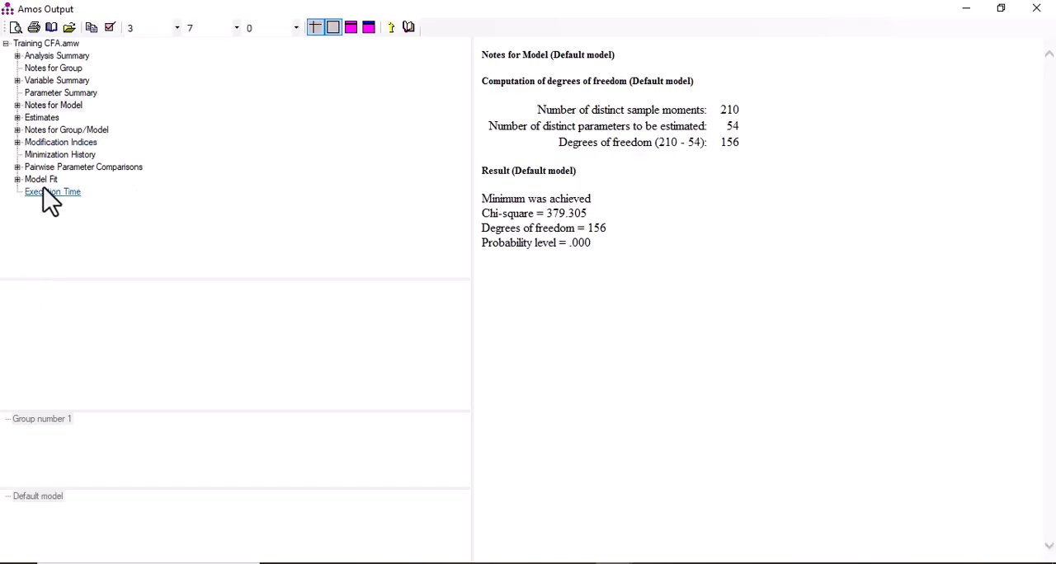
pyautogui.click(44, 182)
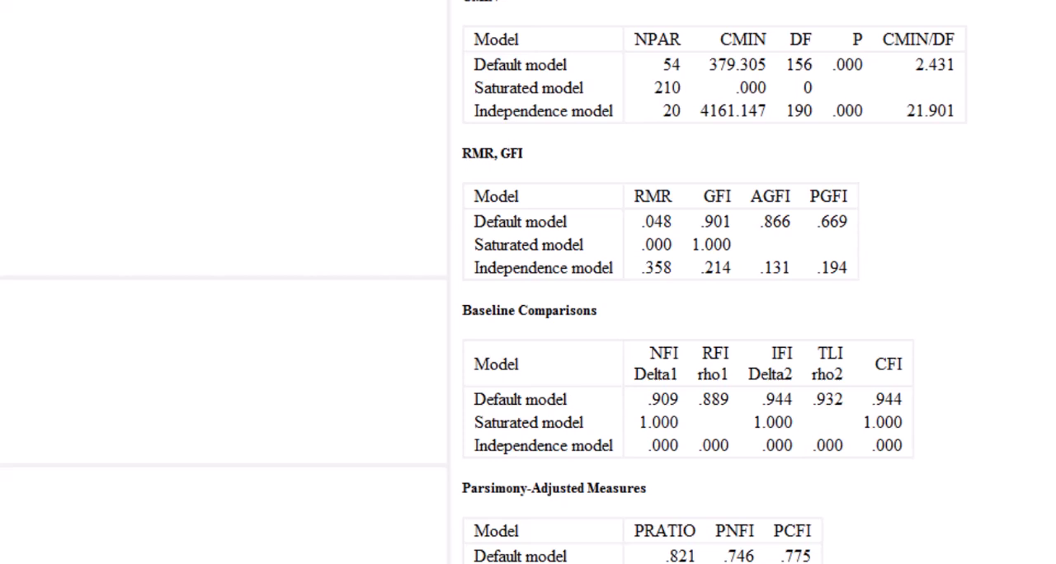
pyautogui.scroll(-5, 714, 283)
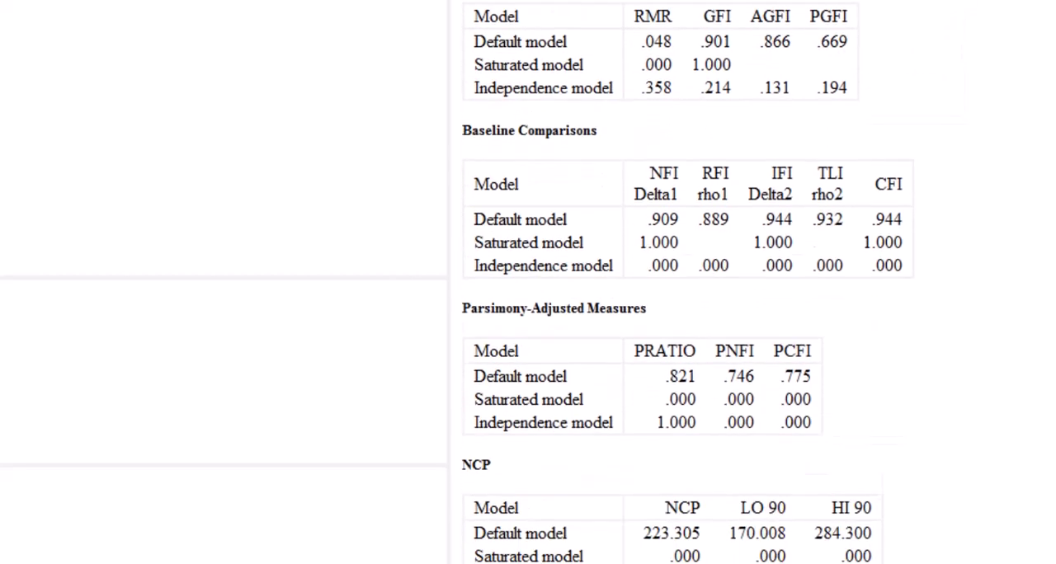
pyautogui.scroll(-4, 714, 282)
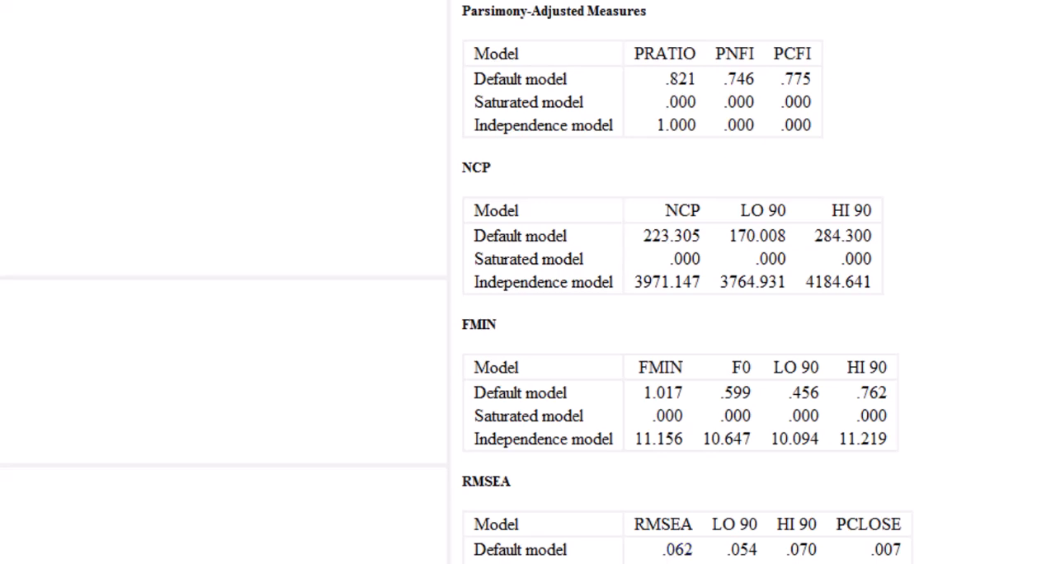
pyautogui.scroll(5, 687, 285)
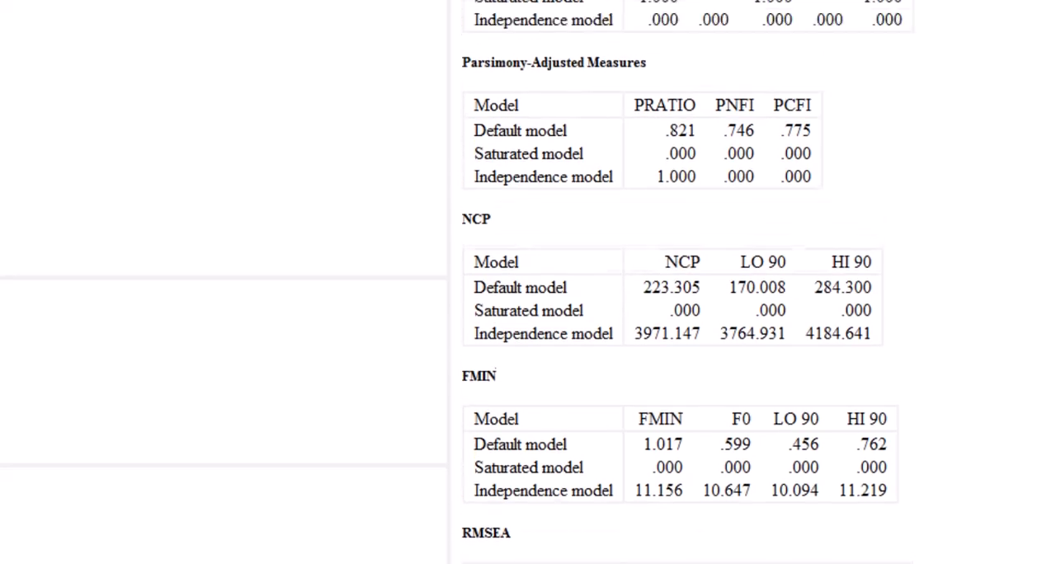
pyautogui.scroll(3, 713, 282)
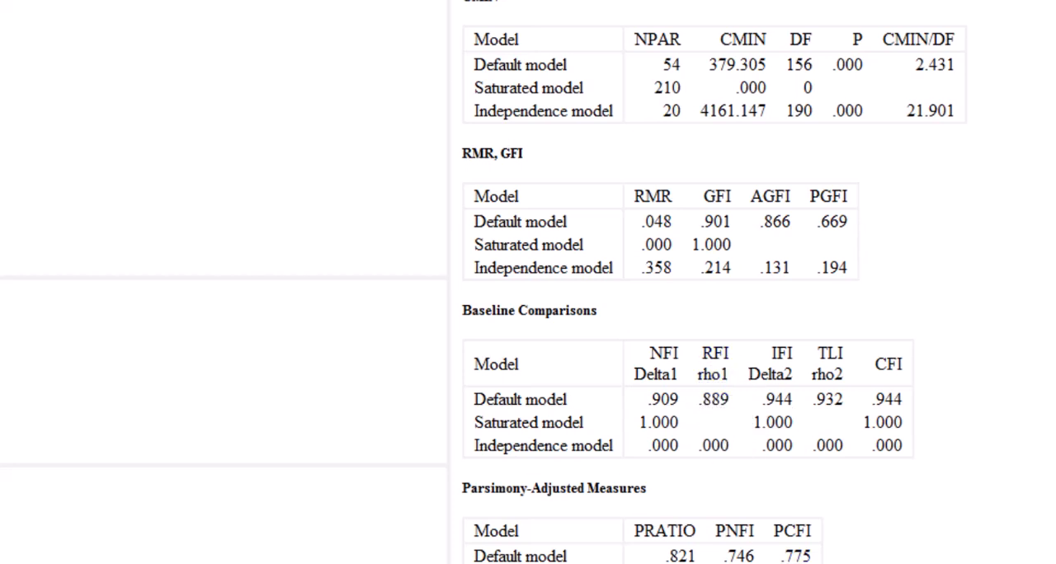
# Step: Return to the path diagram and set the threshold for modification indices to 10 in the analysis properties
pyautogui.moveTo(651, 562)
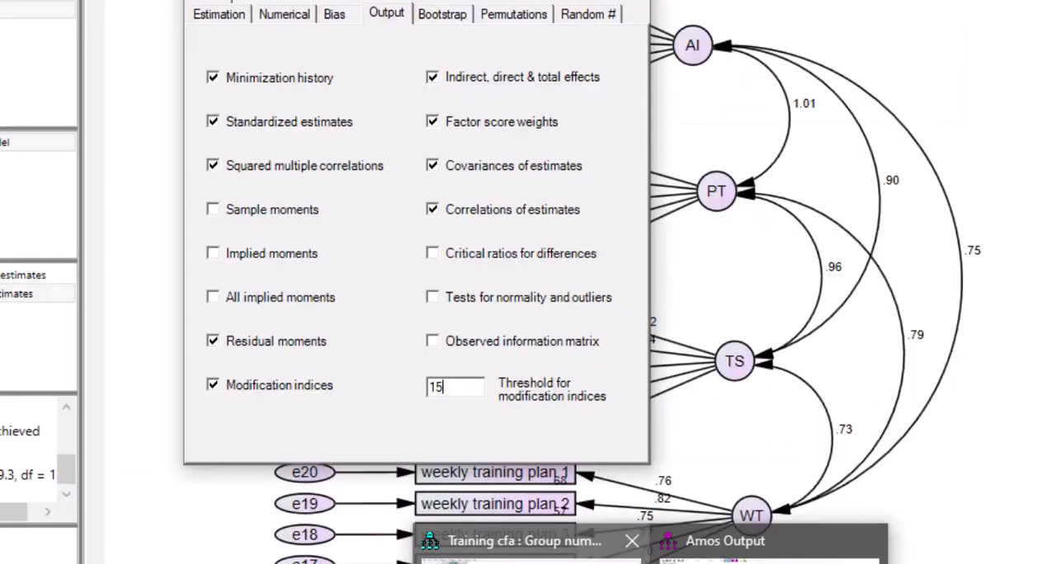
pyautogui.click(533, 559)
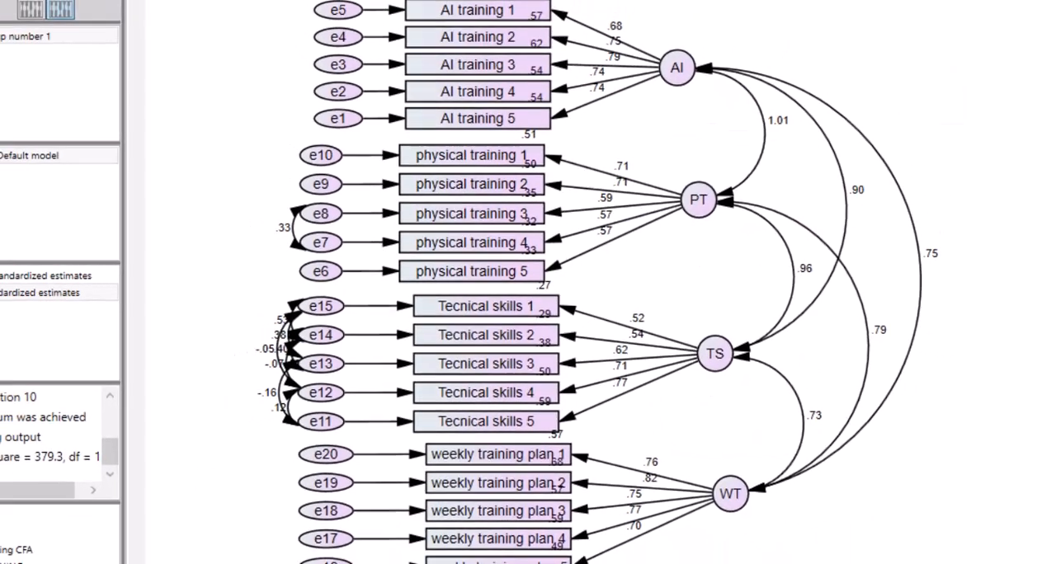
pyautogui.click(53, 250)
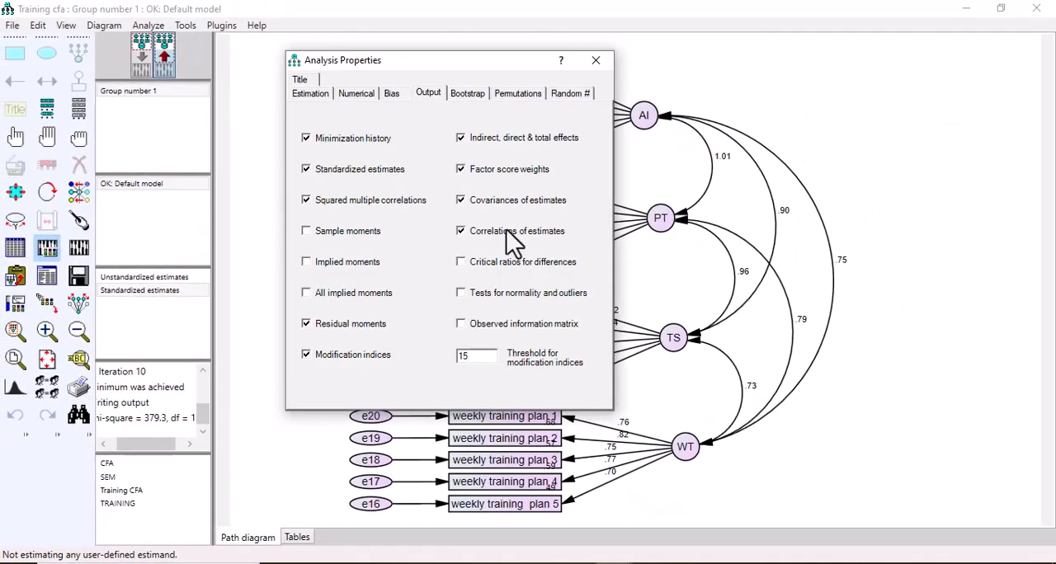
pyautogui.click(475, 356)
pyautogui.write('10')
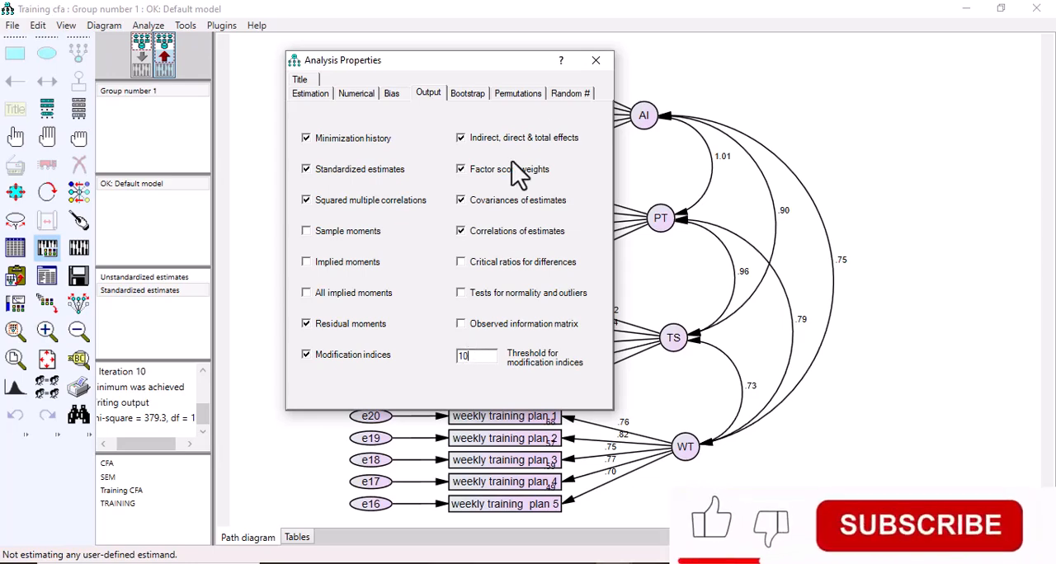
# Step: Close the analysis properties, recalculate the model's estimates, and open the modification indices in the text output
pyautogui.click(595, 60)
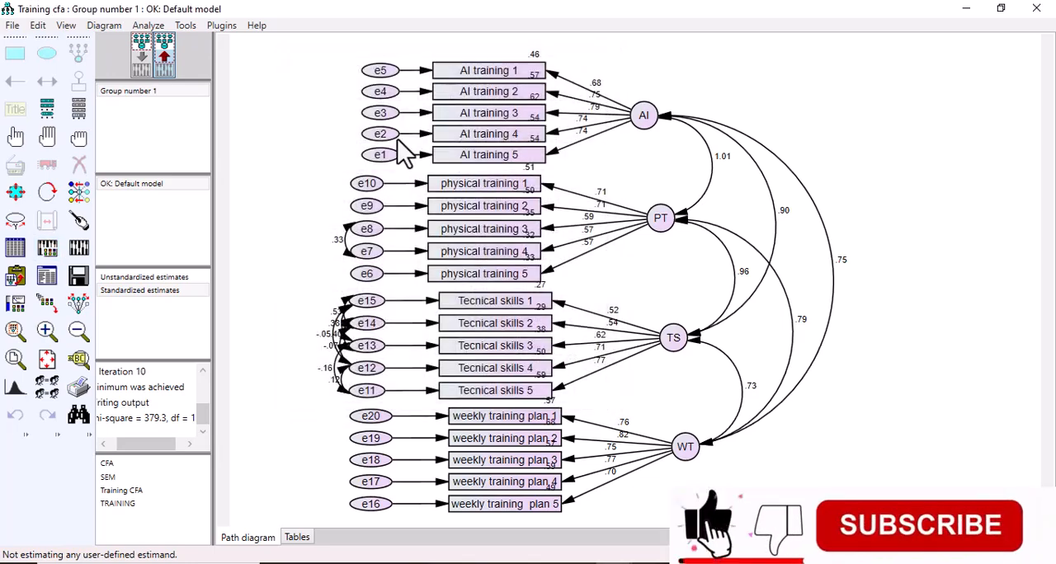
pyautogui.click(80, 249)
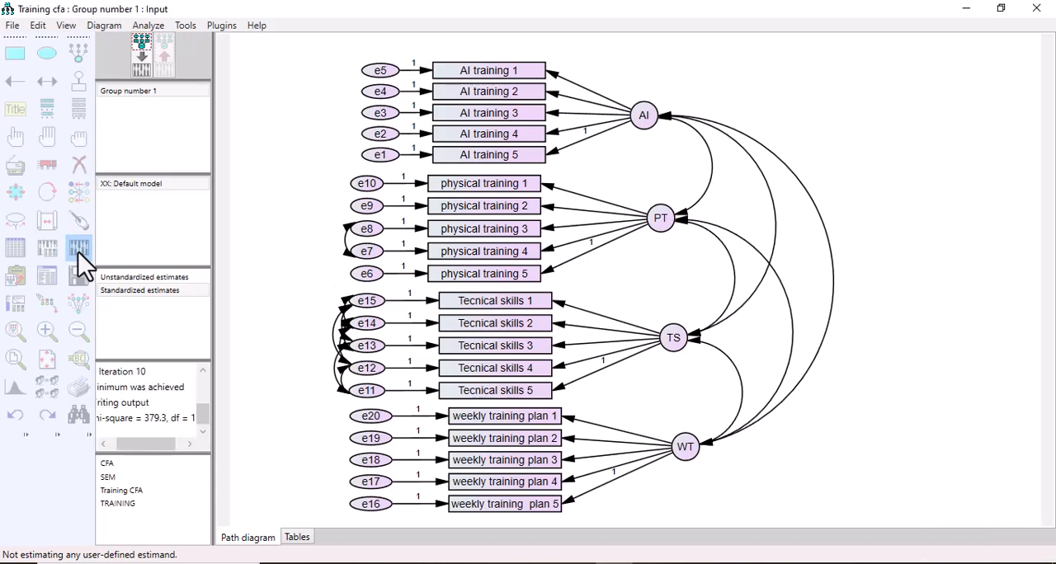
pyautogui.click(78, 250)
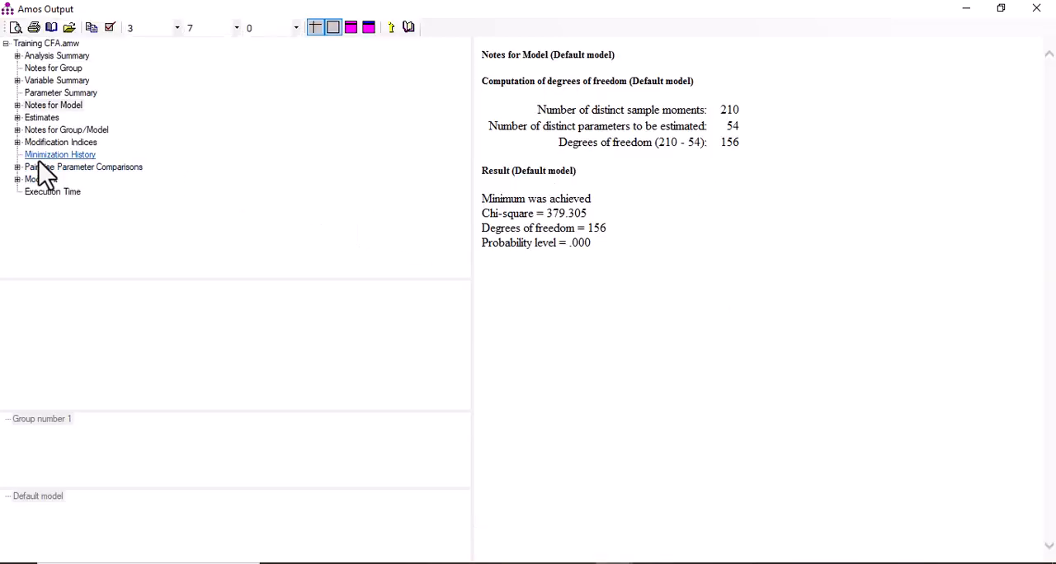
pyautogui.click(53, 143)
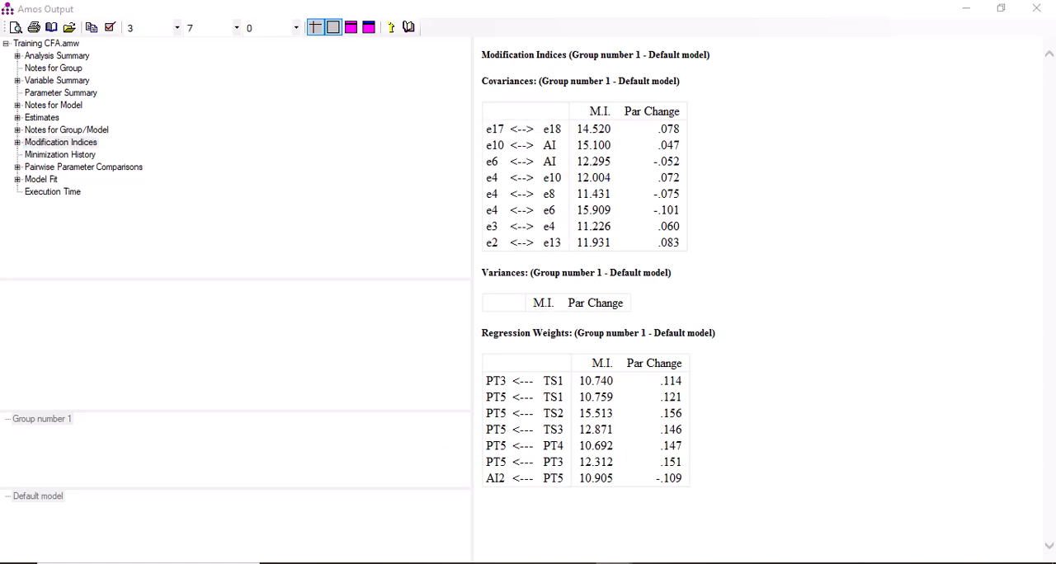
# Step: Return to the path diagram and covary error terms e17 and e18 of the WT factor
pyautogui.moveTo(613, 562)
pyautogui.click(548, 506)
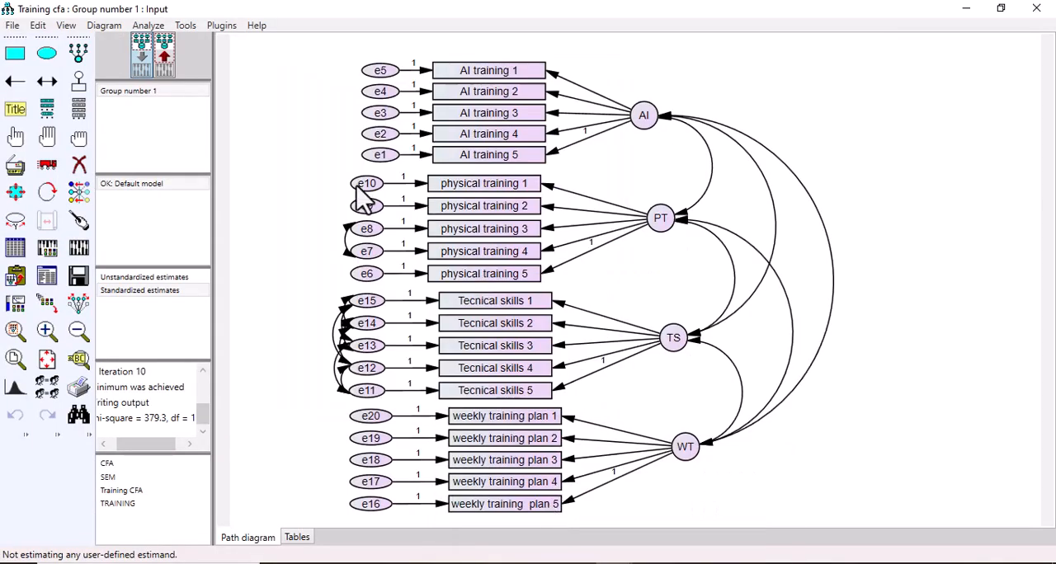
pyautogui.click(48, 90)
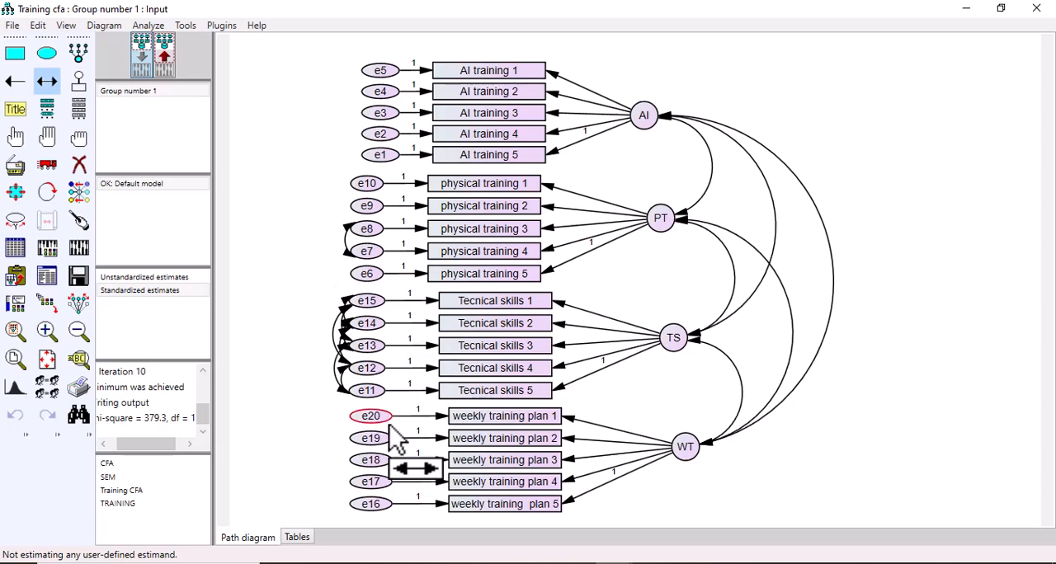
pyautogui.moveTo(369, 484); pyautogui.dragTo(363, 460)
# Step: Check the remaining covariance suggestions in the modification indices and covary error terms e3 and e4 of the AI factor
pyautogui.click(613, 563)
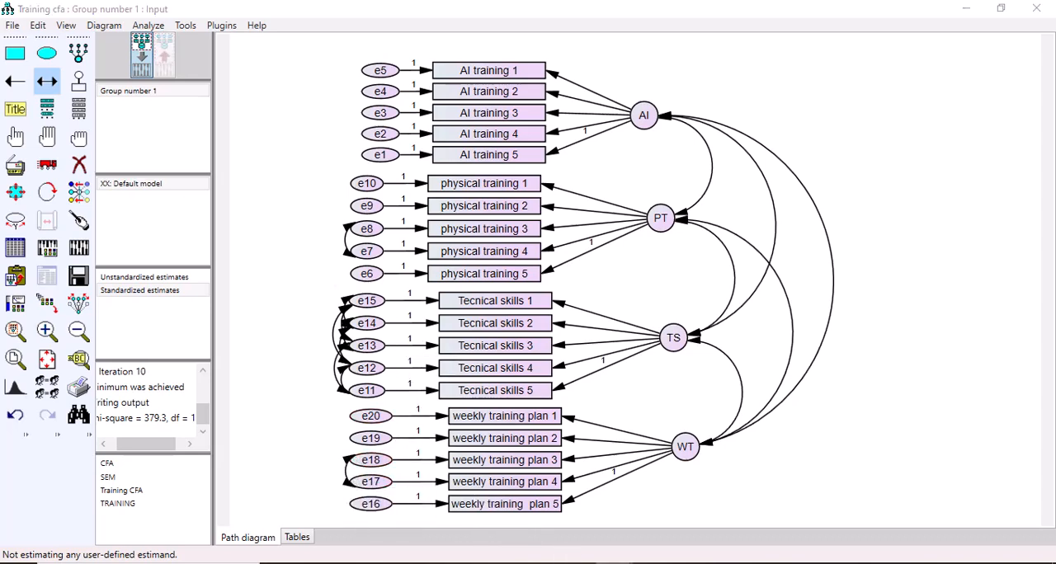
pyautogui.click(653, 545)
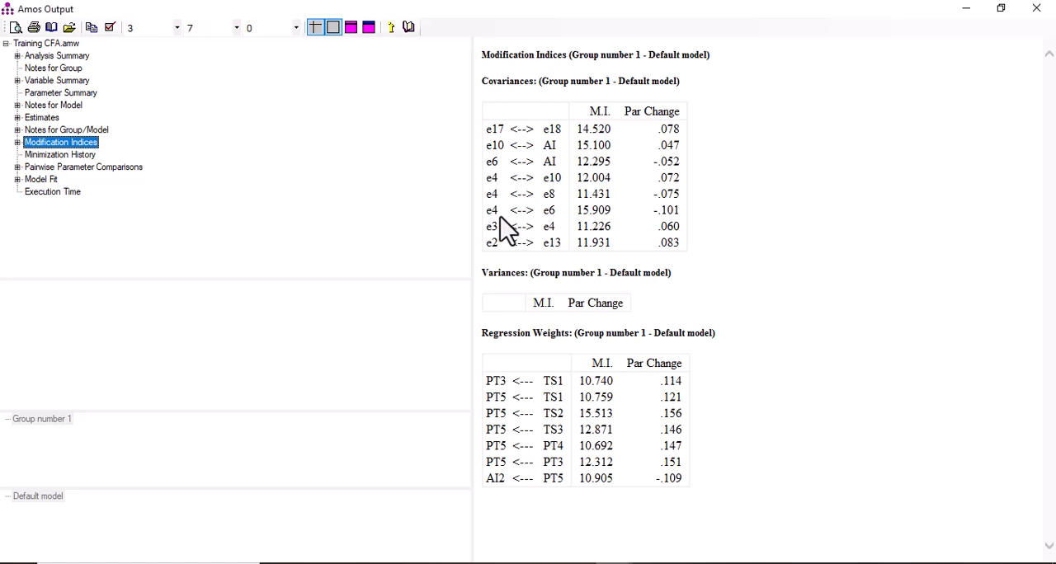
pyautogui.moveTo(488, 231); pyautogui.dragTo(558, 235)
pyautogui.click(614, 563)
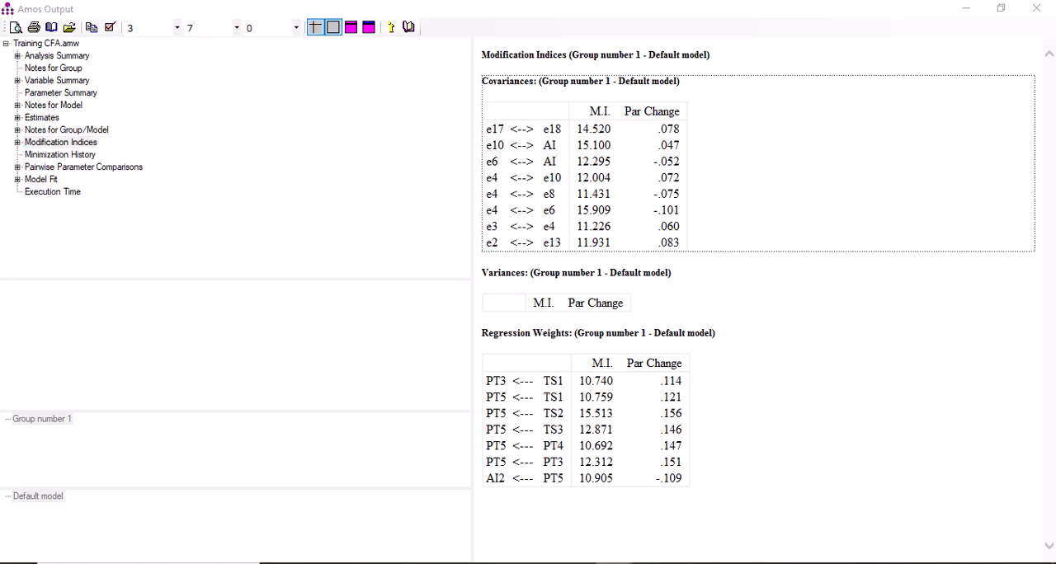
pyautogui.click(513, 499)
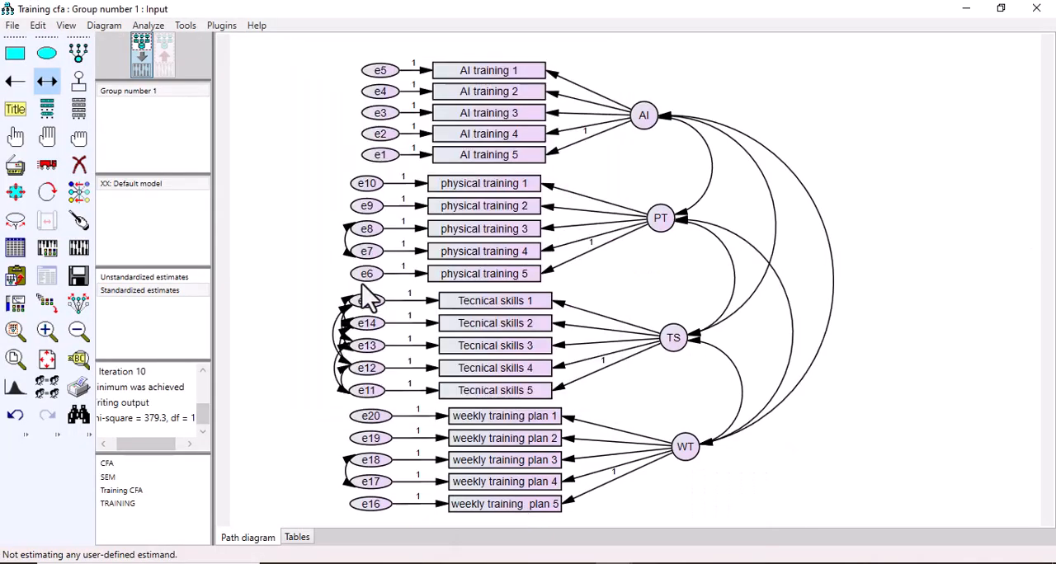
pyautogui.moveTo(373, 124); pyautogui.dragTo(372, 92)
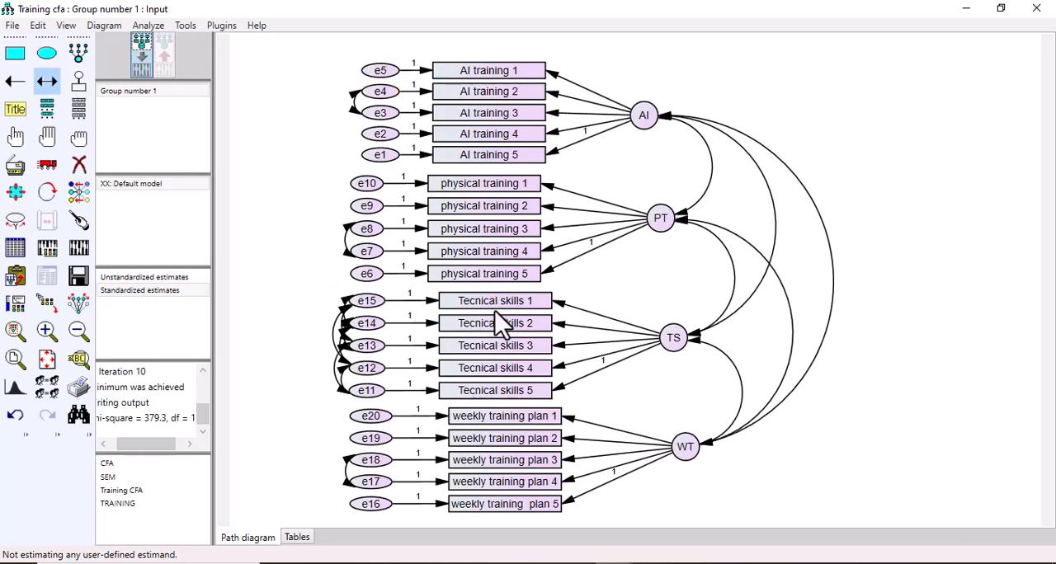
# Step: Recheck the covariance suggestions in the text output, return to the path diagram, and calculate the estimates for the revised model
pyautogui.click(670, 528)
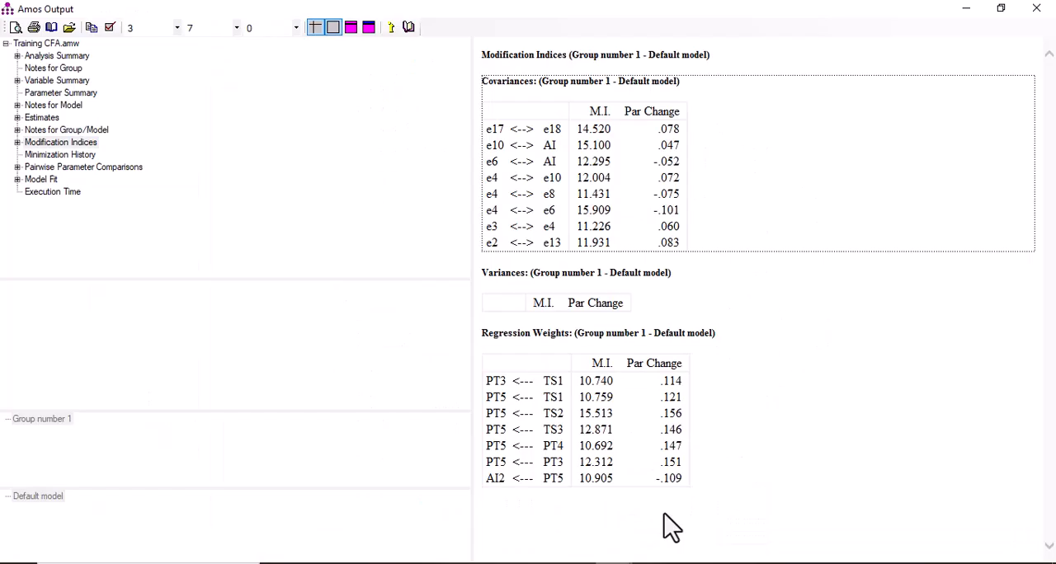
pyautogui.click(521, 235)
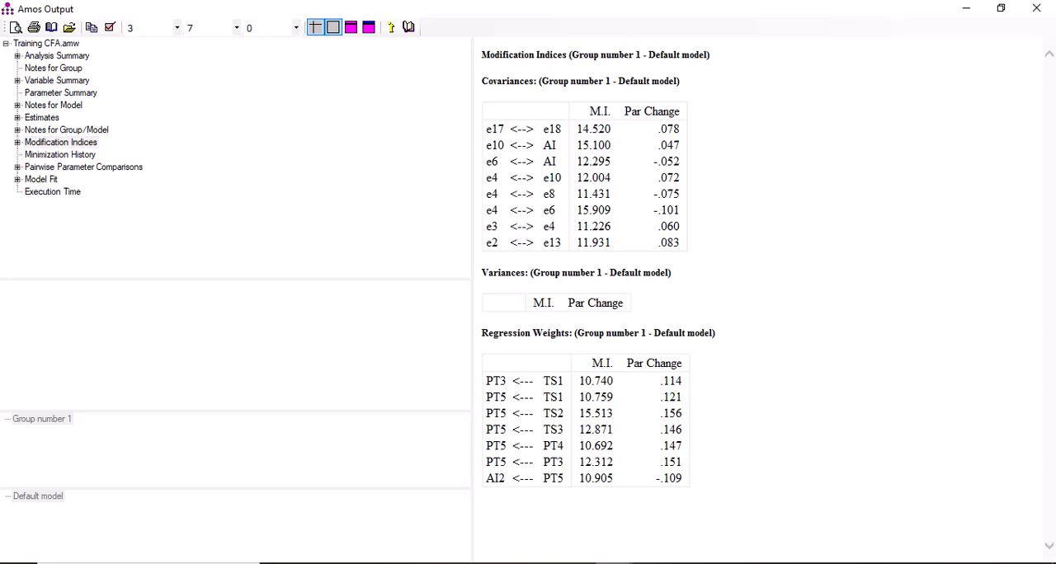
pyautogui.moveTo(621, 560)
pyautogui.click(564, 538)
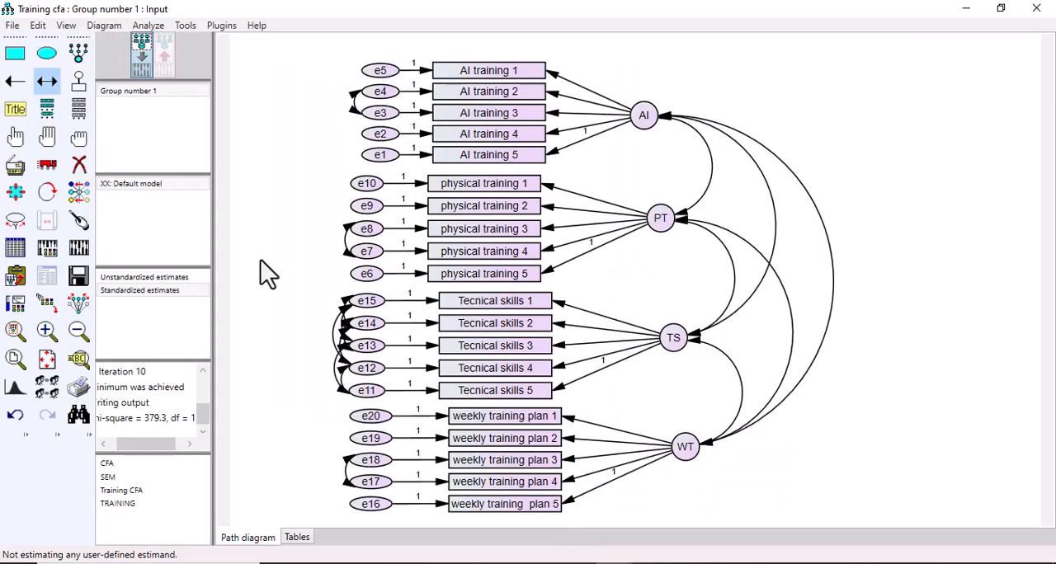
pyautogui.click(69, 249)
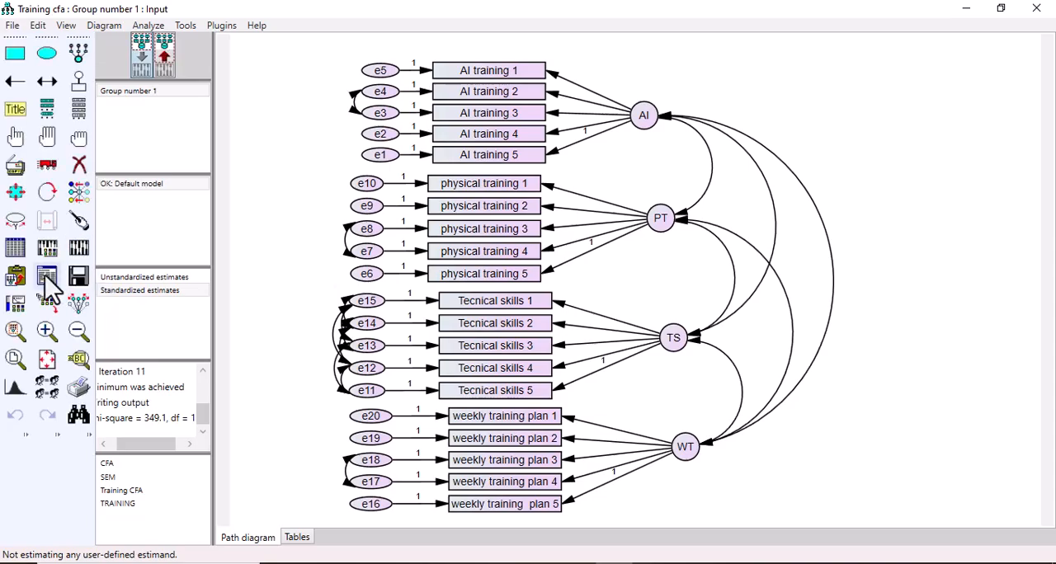
# Step: Open the text output and examine the Model Fit tables, comparing CMIN/DF, RMR, GFI, the baseline comparisons and RMSEA
pyautogui.click(47, 278)
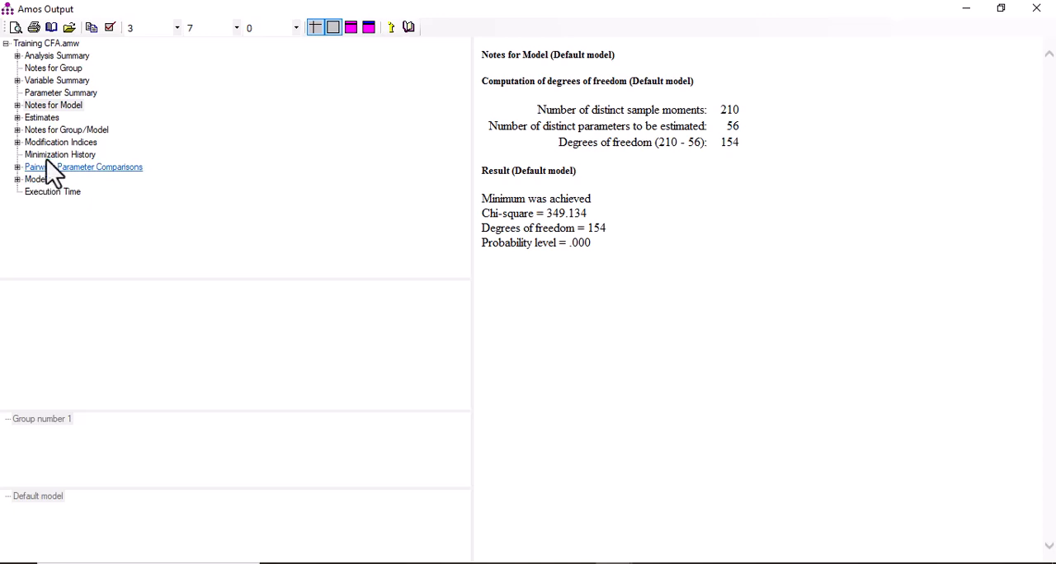
pyautogui.click(44, 179)
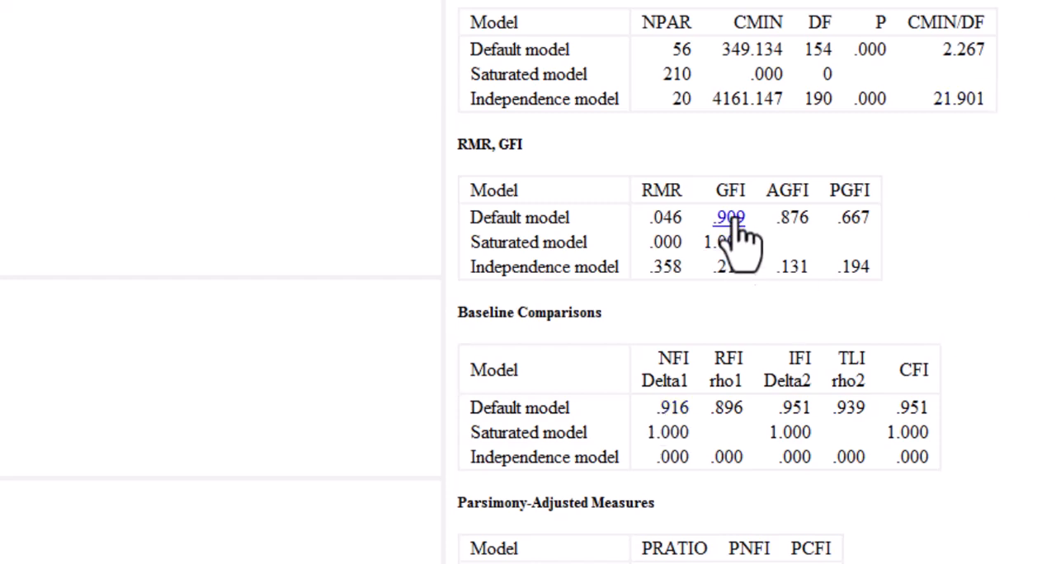
pyautogui.scroll(-8, 738, 251)
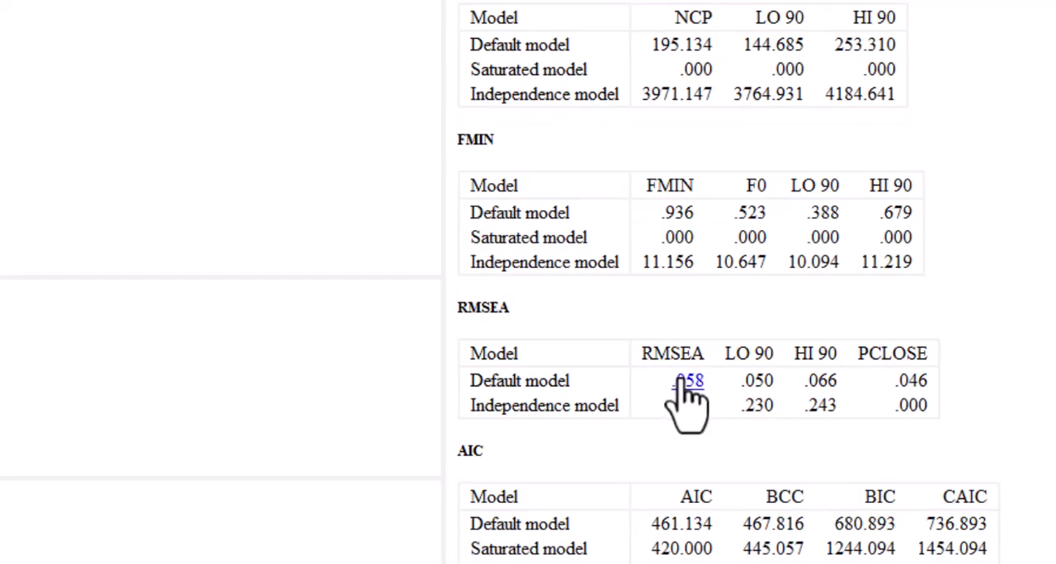
pyautogui.scroll(10, 739, 251)
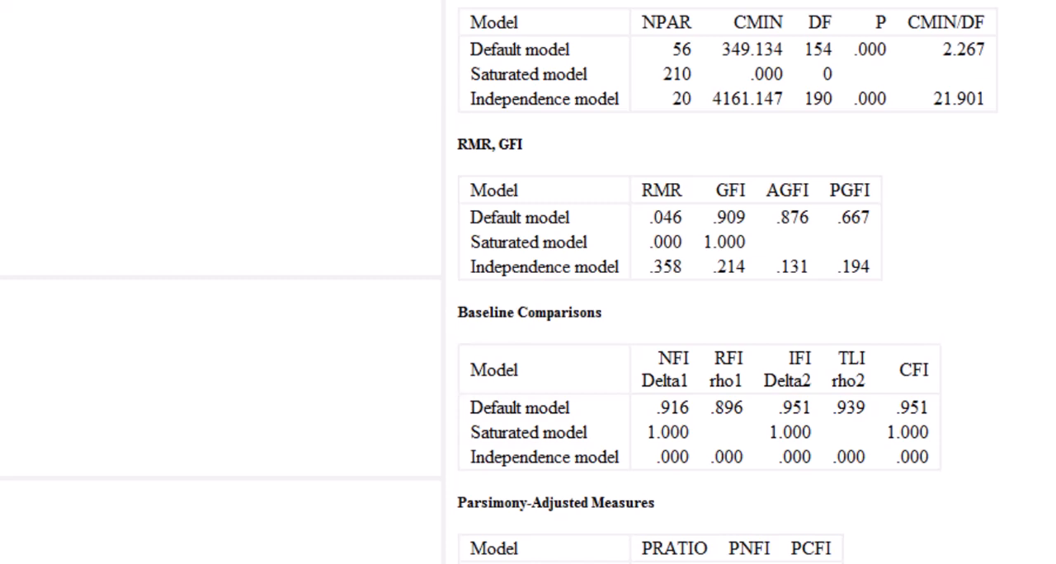
pyautogui.scroll(-10, 738, 281)
pyautogui.scroll(10, 738, 280)
pyautogui.scroll(-10, 738, 281)
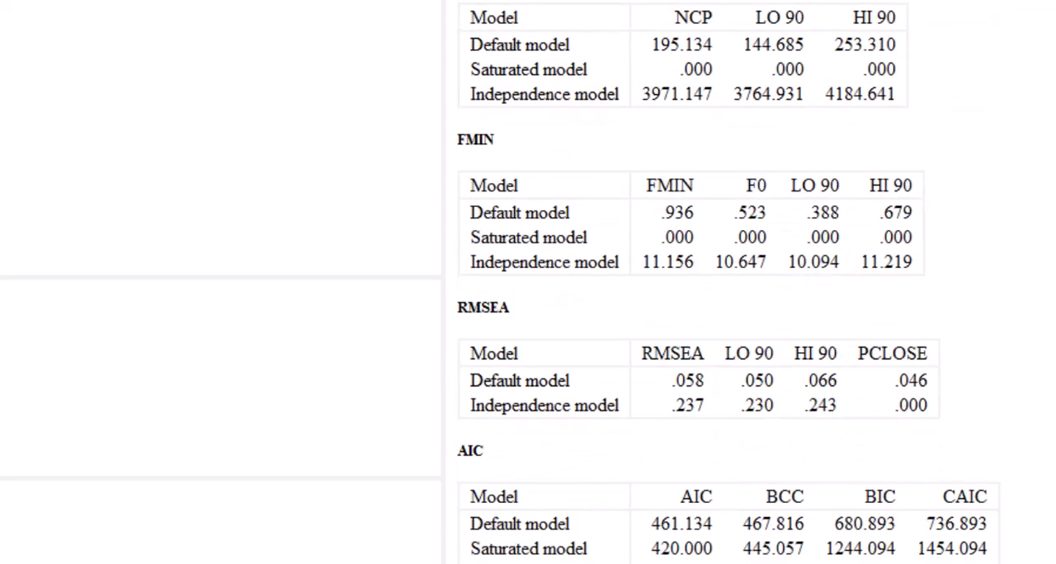
# Step: Return to the path diagram and switch to the PowerPoint presentation on improving CFA fit indices
pyautogui.moveTo(658, 563)
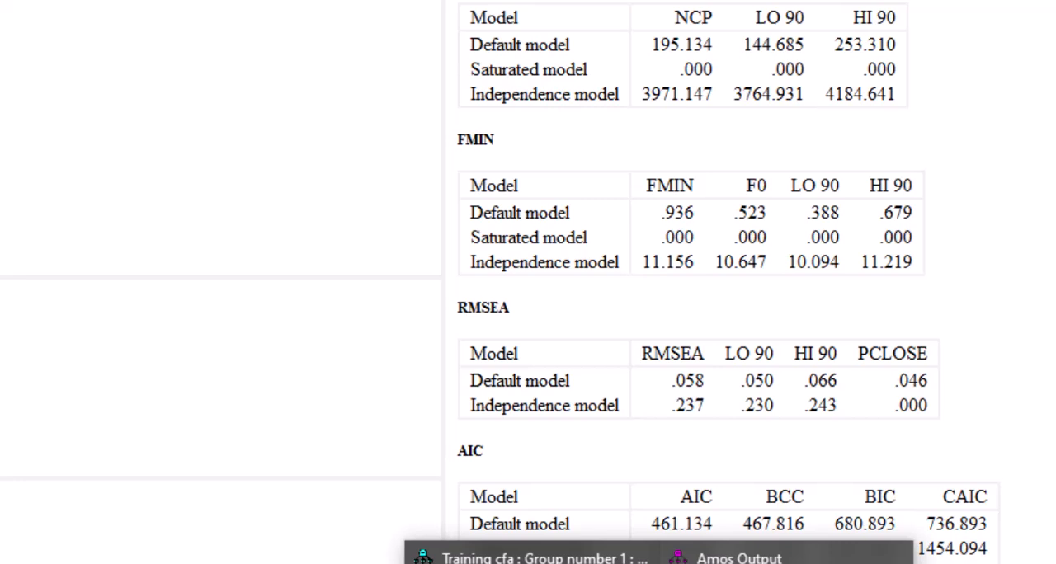
pyautogui.click(511, 558)
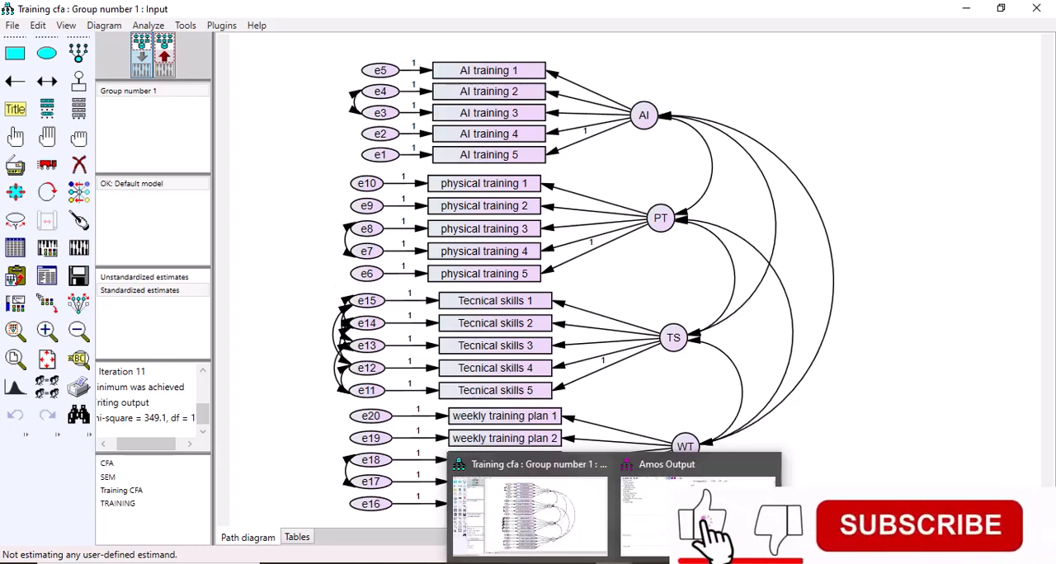
pyautogui.click(667, 561)
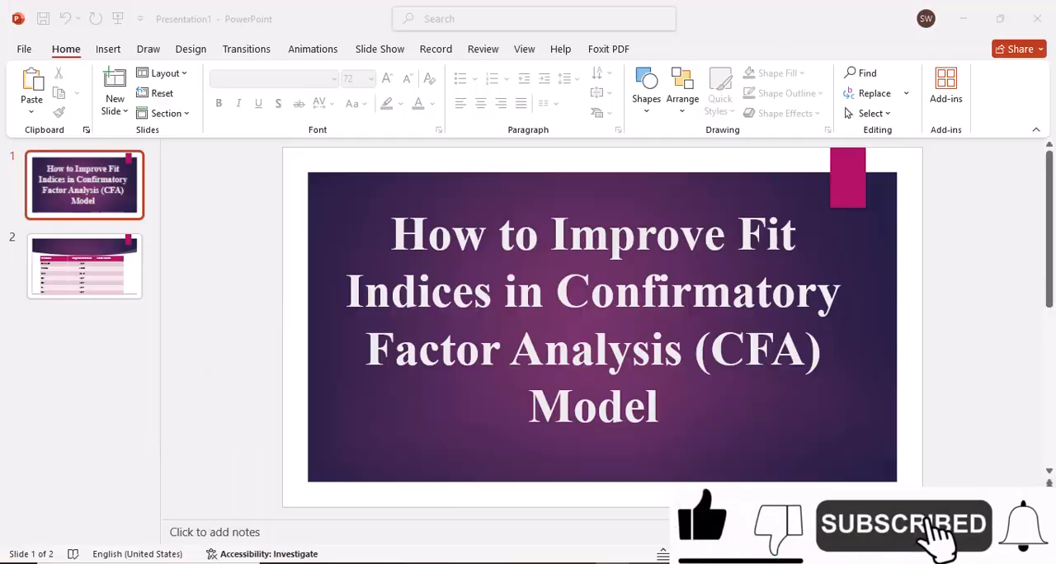